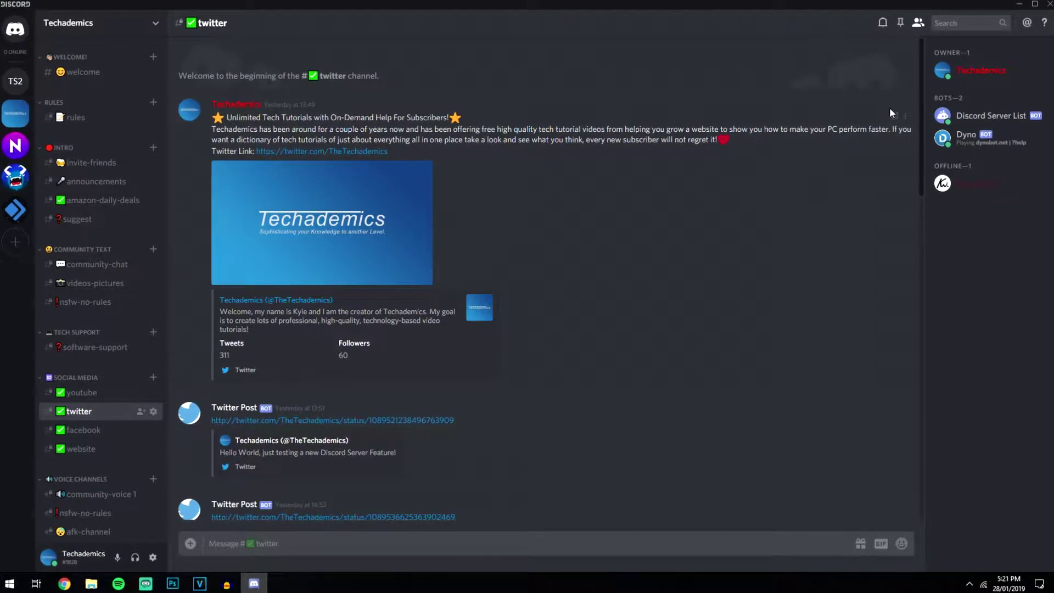
# Step: Browse the Techademics youtube and facebook channels, then switch to Tutorial Server 23's #general
pyautogui.moveTo(924, 63); pyautogui.dragTo(918, 400)
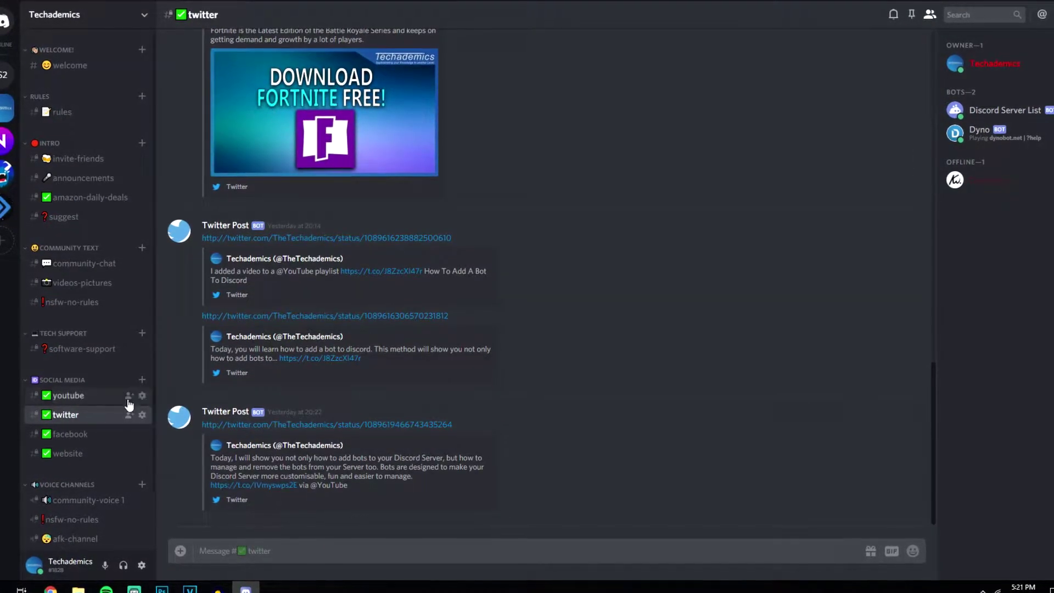
pyautogui.click(77, 397)
pyautogui.click(76, 434)
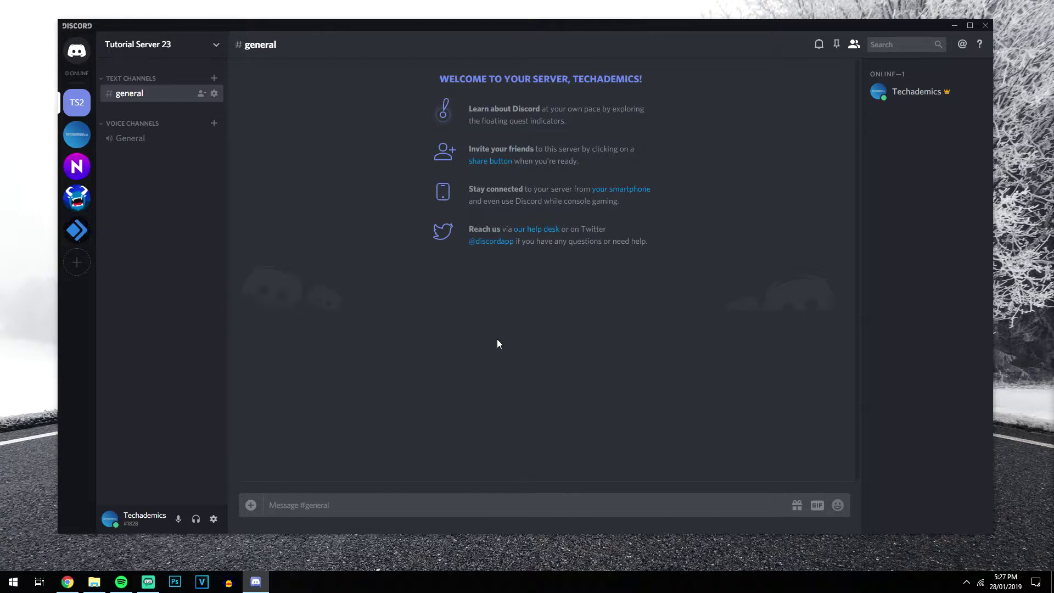
pyautogui.click(78, 134)
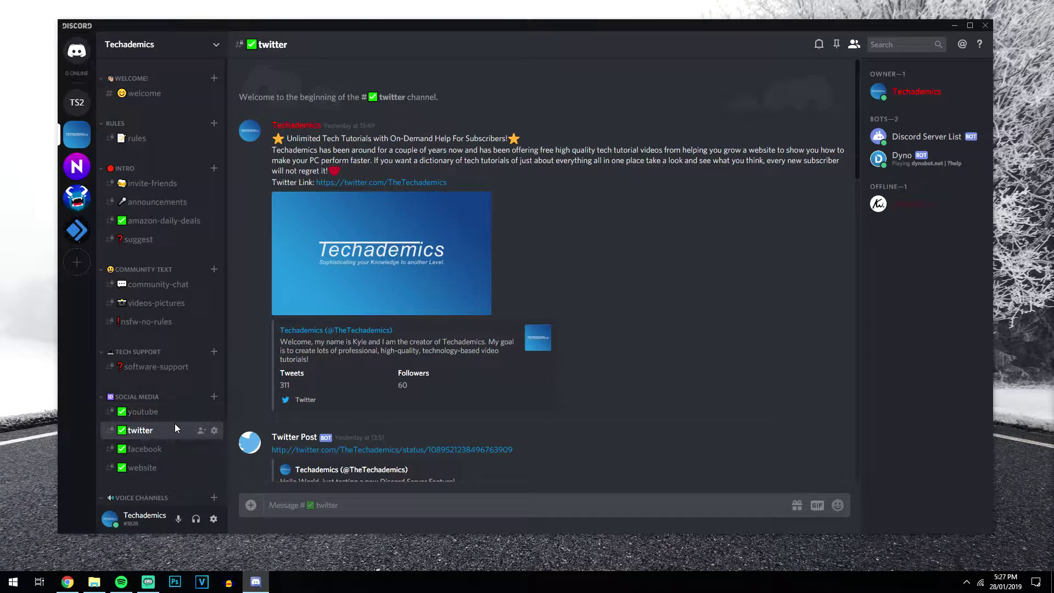
pyautogui.click(77, 103)
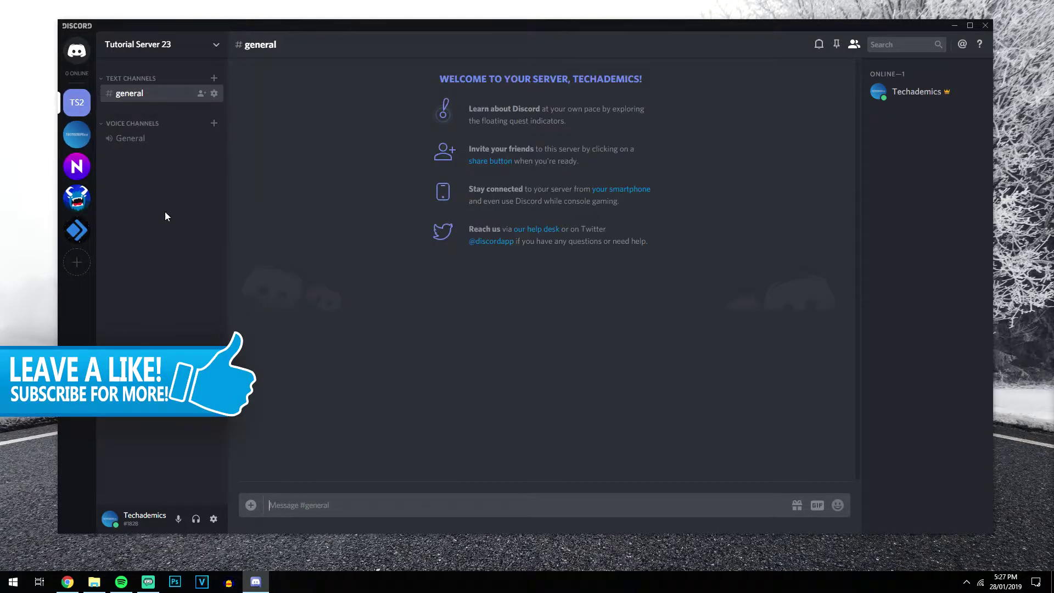
# Step: Create a 'twitter-feed' text channel, open it and bring up its channel settings
pyautogui.rightClick(148, 265)
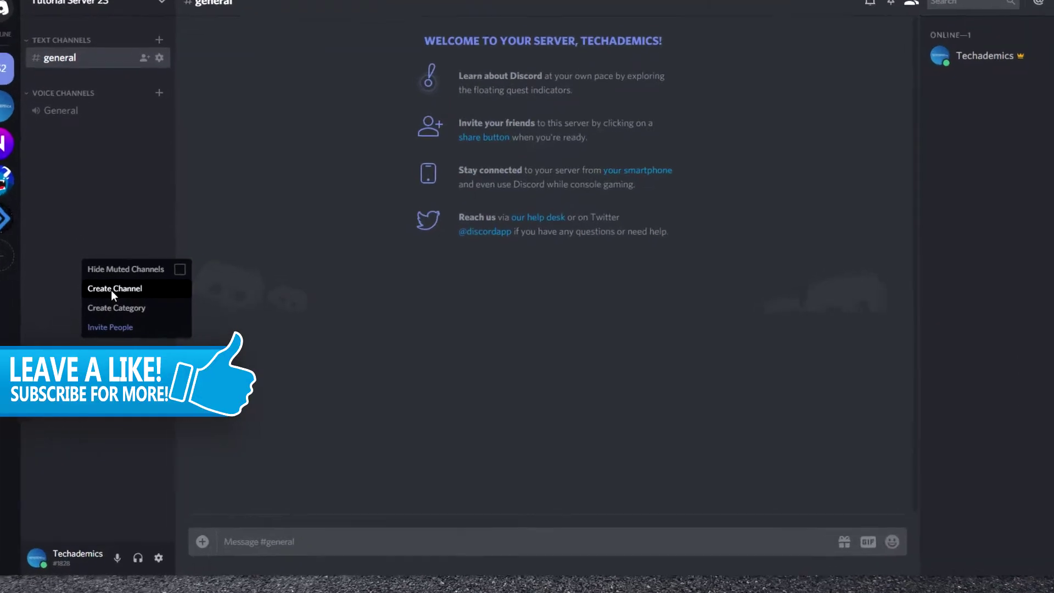
pyautogui.click(177, 289)
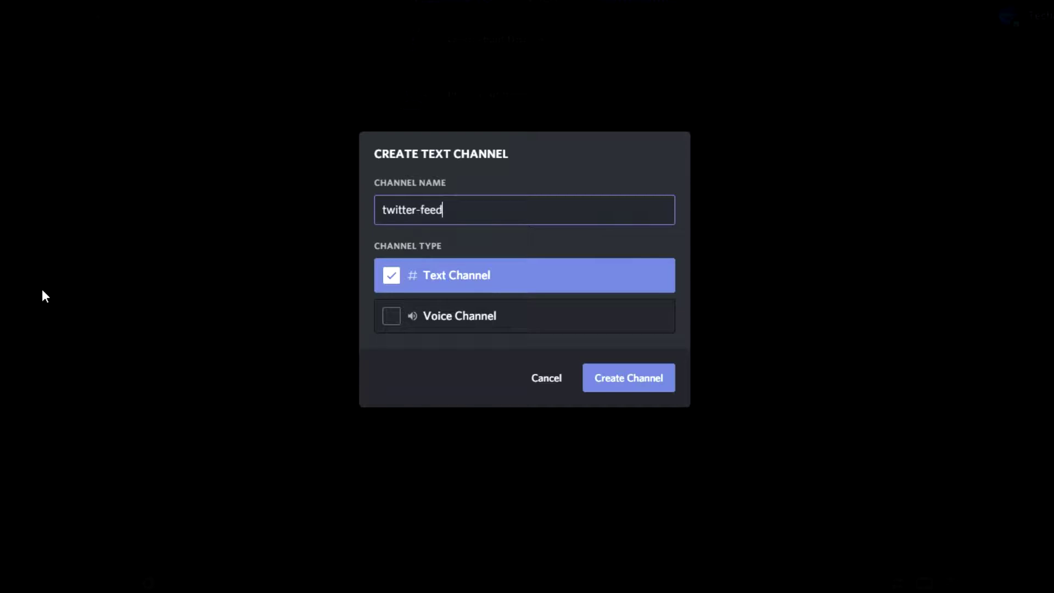
pyautogui.click(631, 382)
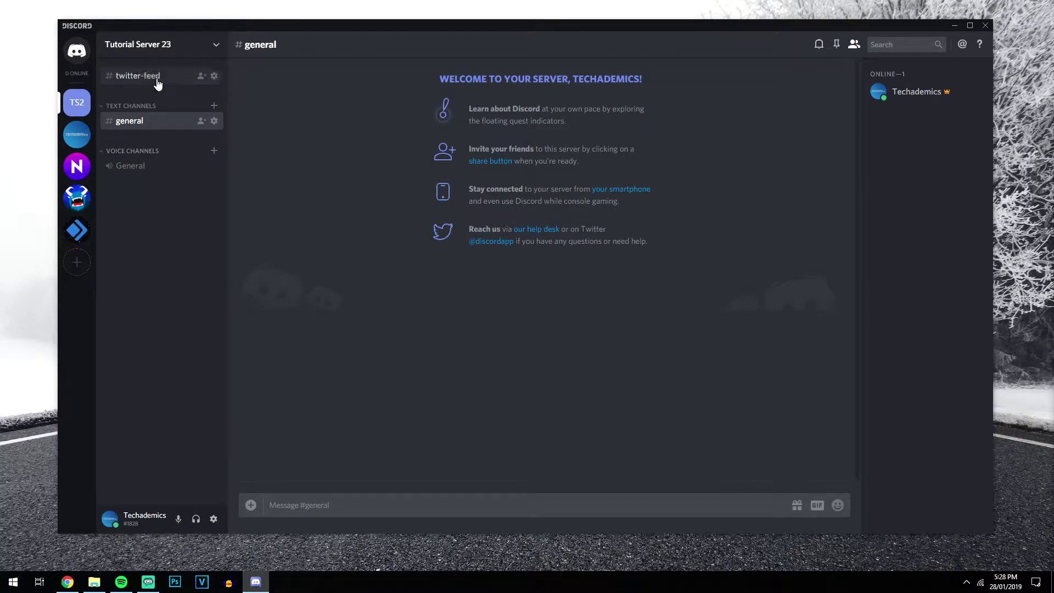
pyautogui.click(155, 77)
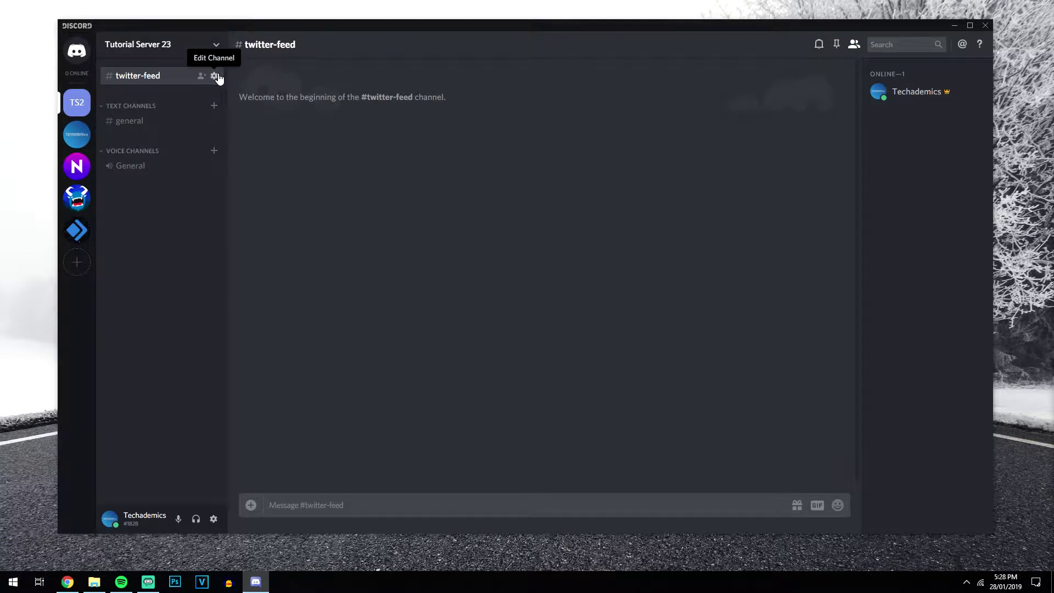
pyautogui.click(215, 77)
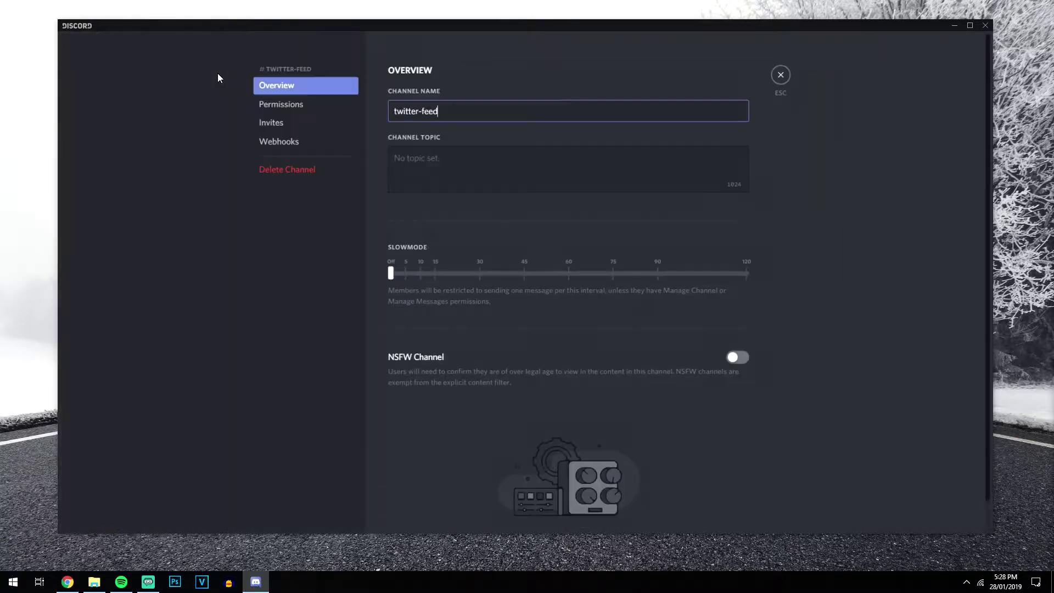
# Step: Create a webhook named 'Twitter Post', copy its URL and save it
pyautogui.click(287, 141)
pyautogui.click(709, 99)
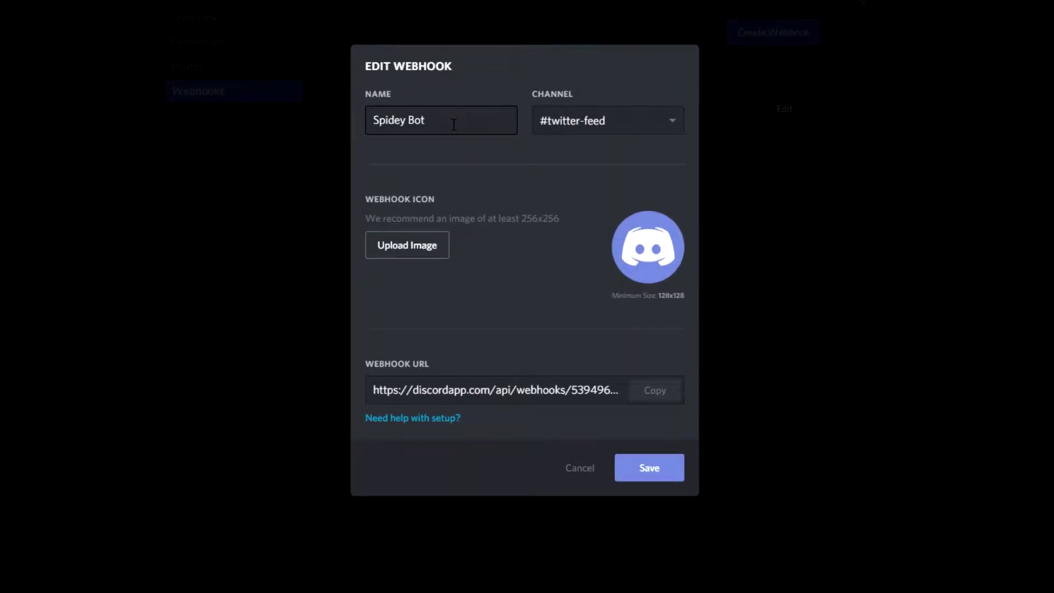
pyautogui.moveTo(454, 124); pyautogui.dragTo(336, 127)
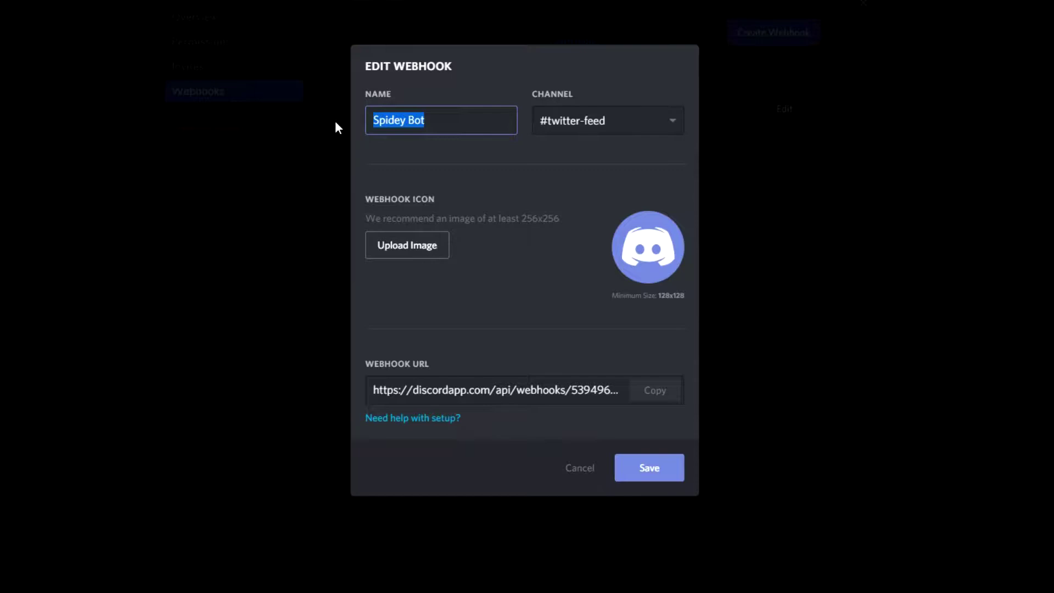
pyautogui.write('Twitter ')
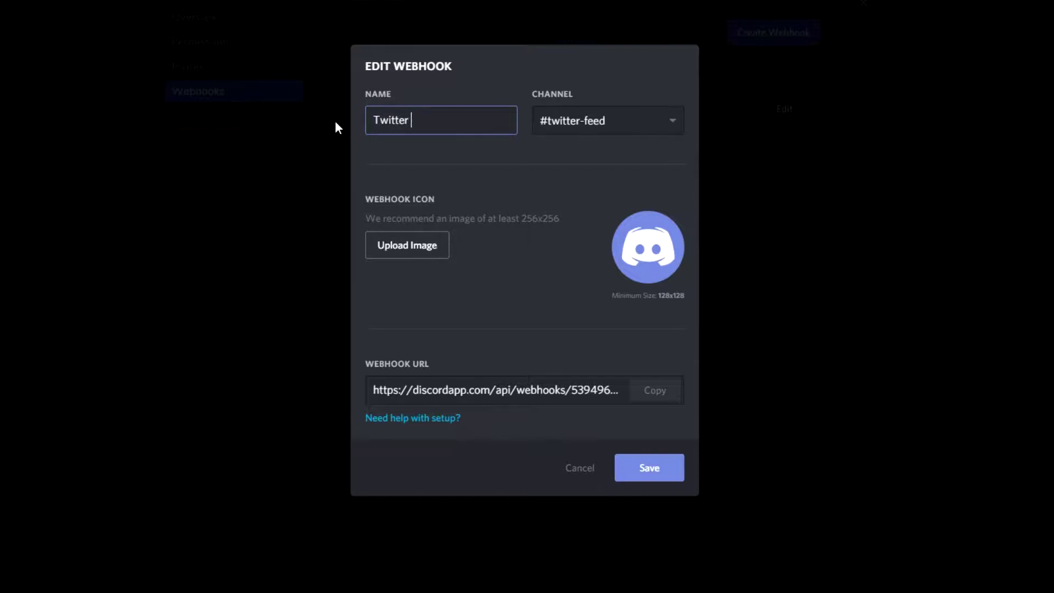
pyautogui.write('Post')
pyautogui.click(631, 244)
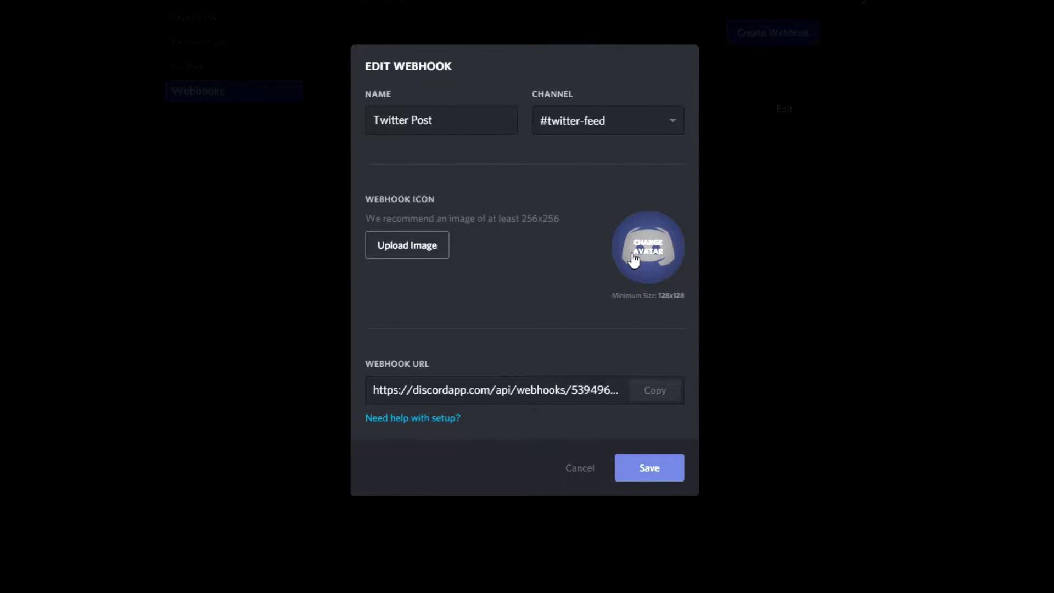
pyautogui.click(444, 388)
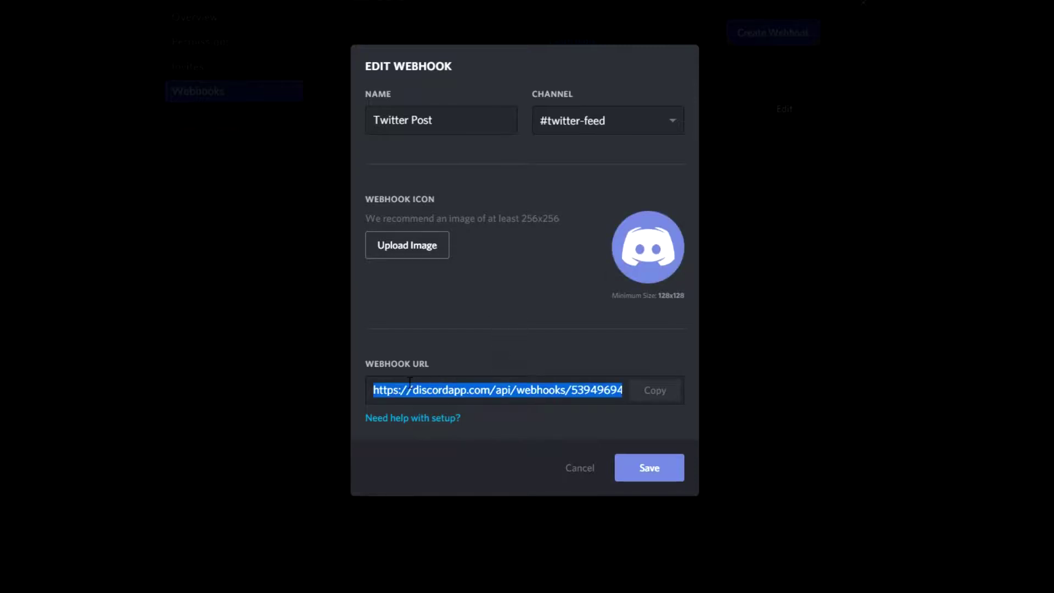
pyautogui.click(654, 391)
pyautogui.click(659, 477)
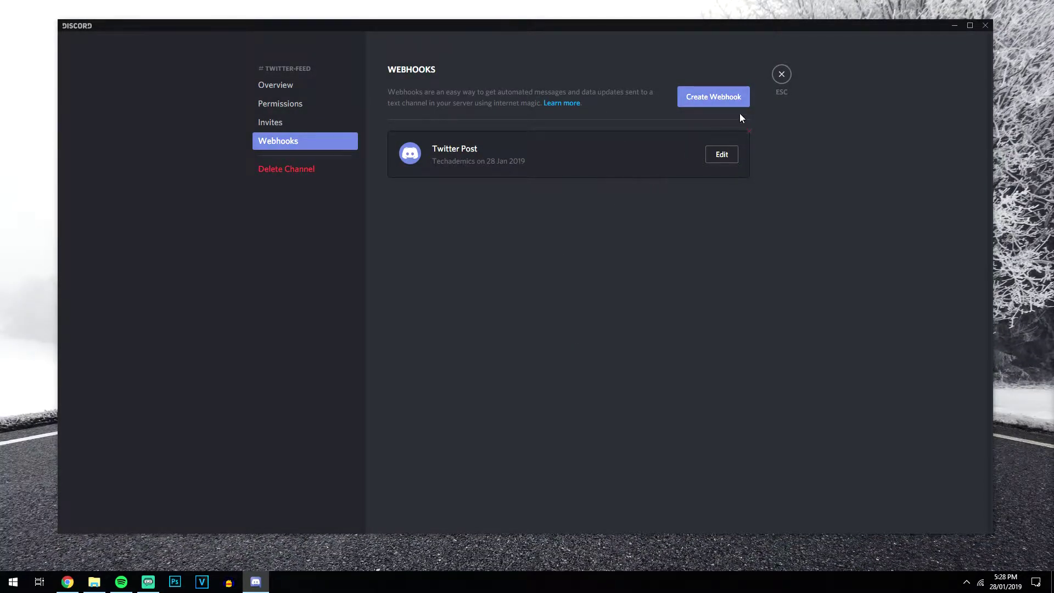
# Step: Close the channel settings, minimize Discord and bring up IFTTT in the browser
pyautogui.click(781, 74)
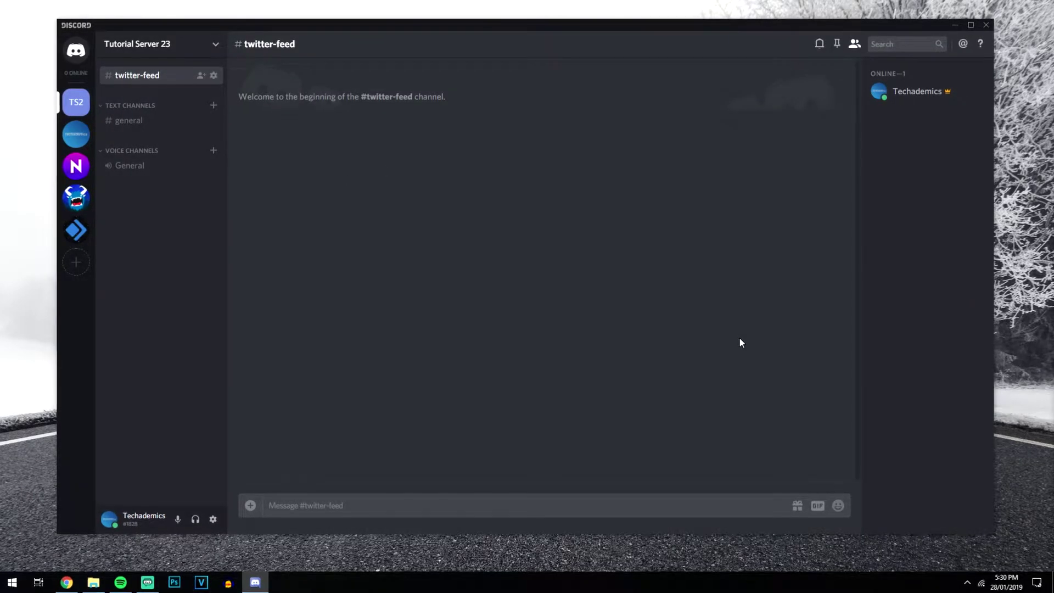
pyautogui.click(956, 25)
pyautogui.click(64, 583)
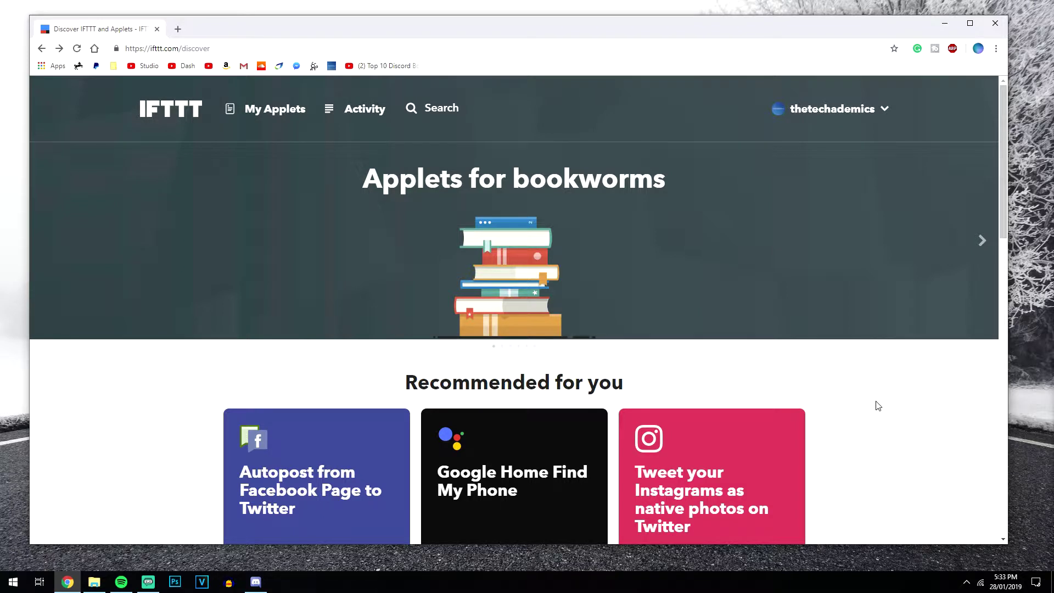
# Step: Start a new applet triggered by Twitter's 'New tweet by you'
pyautogui.click(826, 110)
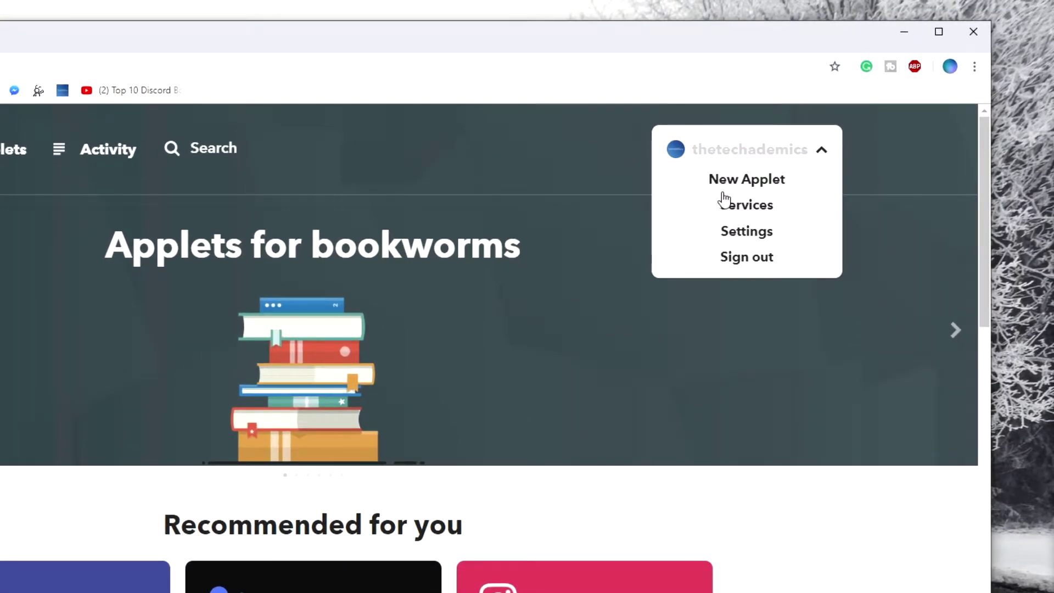
pyautogui.click(755, 182)
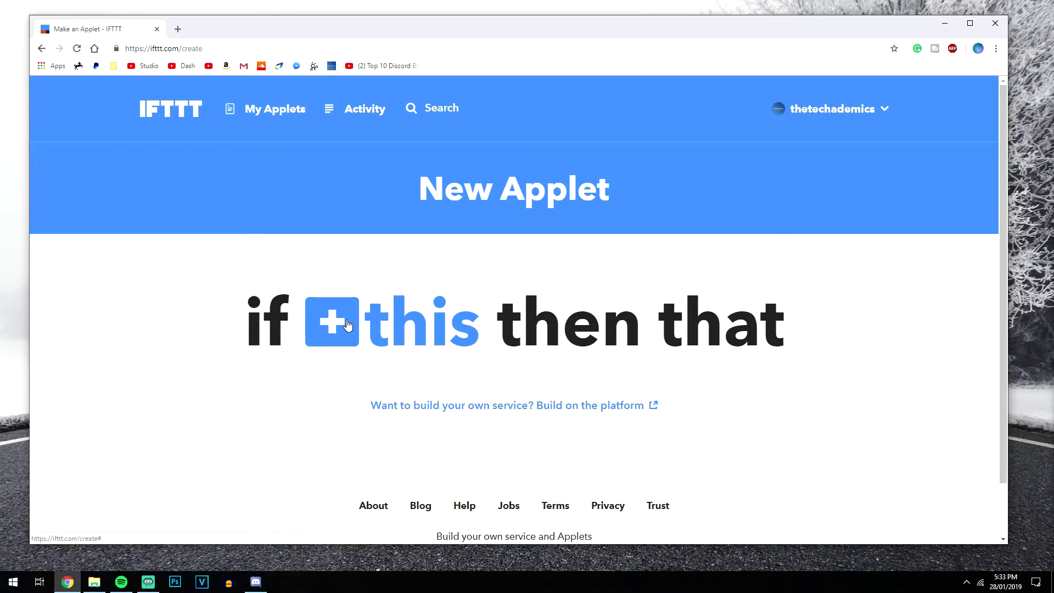
pyautogui.click(405, 319)
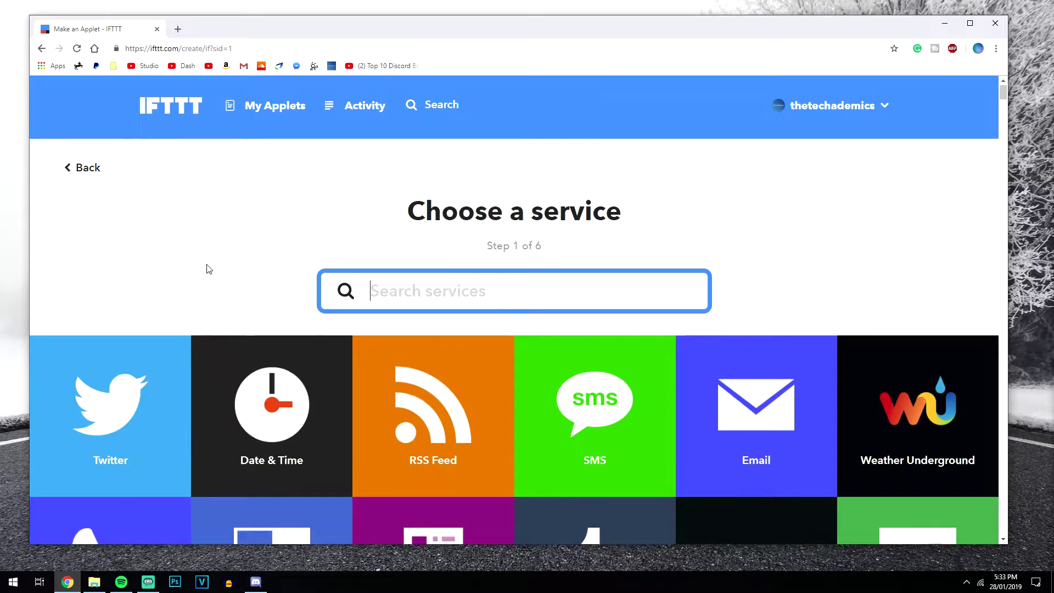
pyautogui.scroll(-4, 209, 269)
pyautogui.click(119, 211)
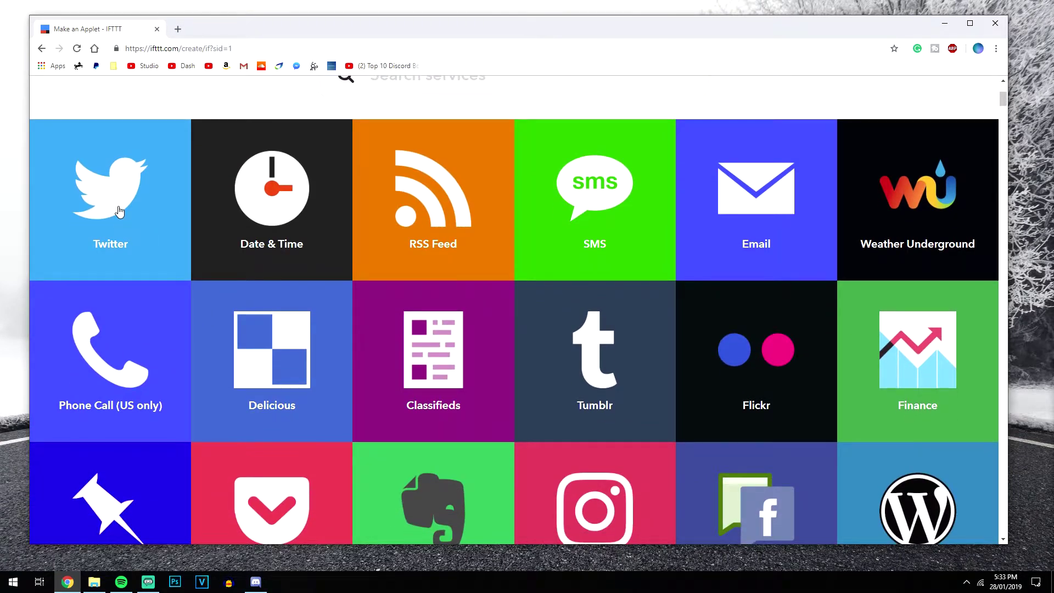
pyautogui.scroll(6, 301, 377)
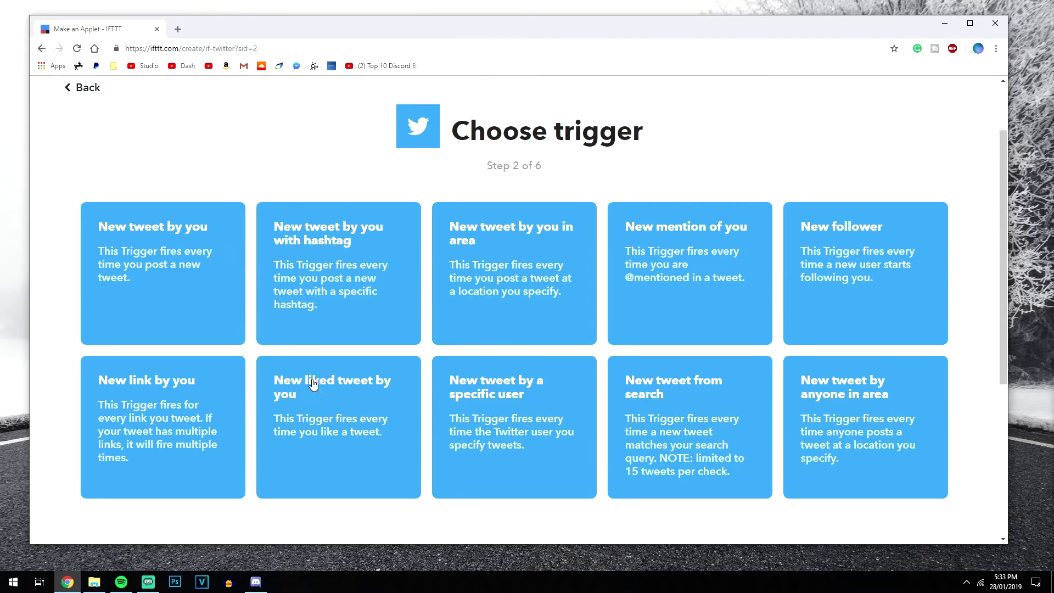
pyautogui.scroll(-2, 362, 237)
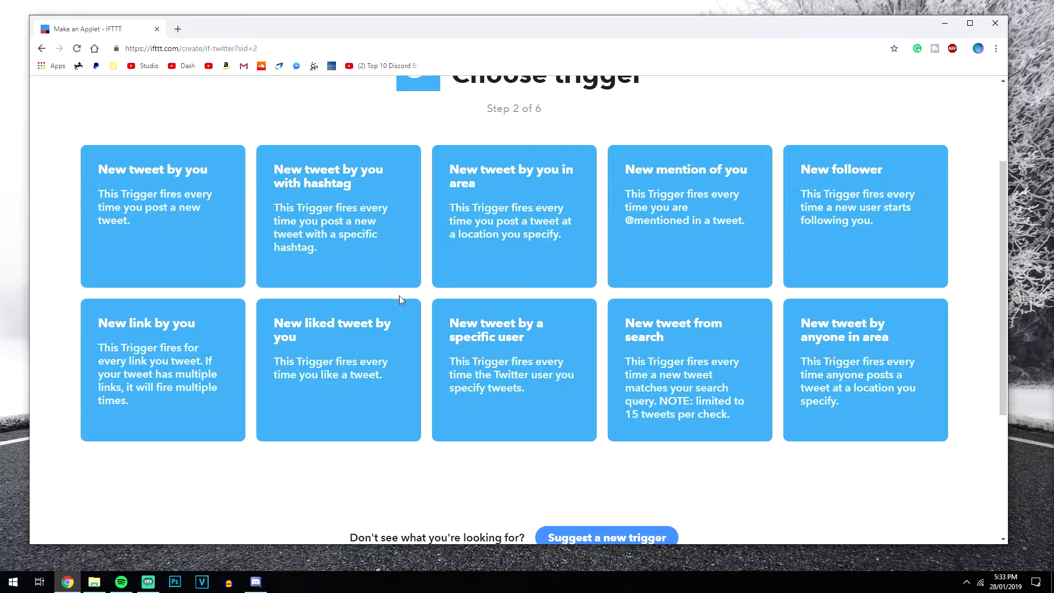
pyautogui.click(161, 193)
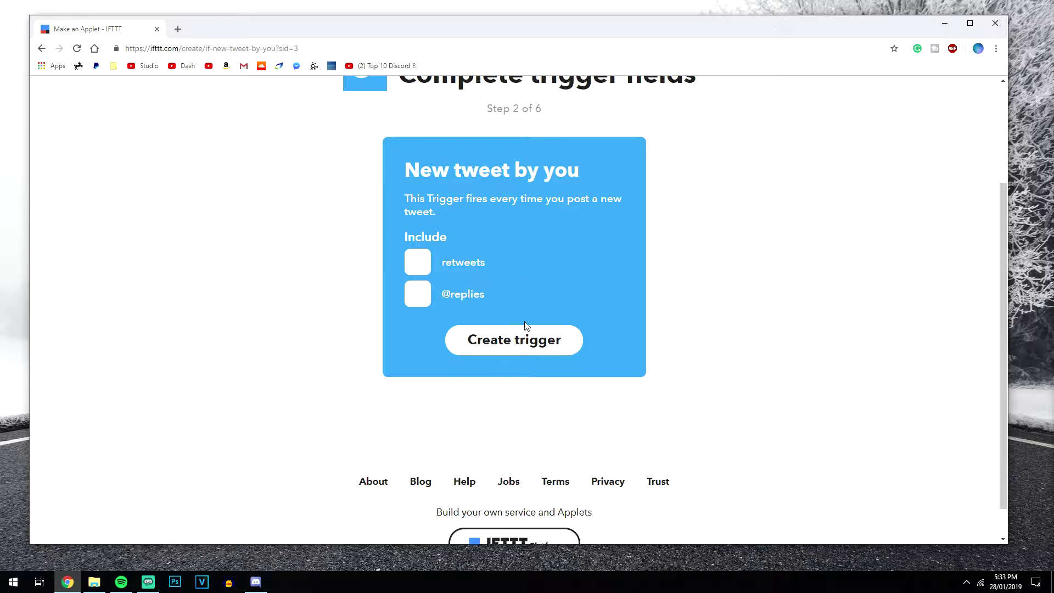
pyautogui.click(501, 346)
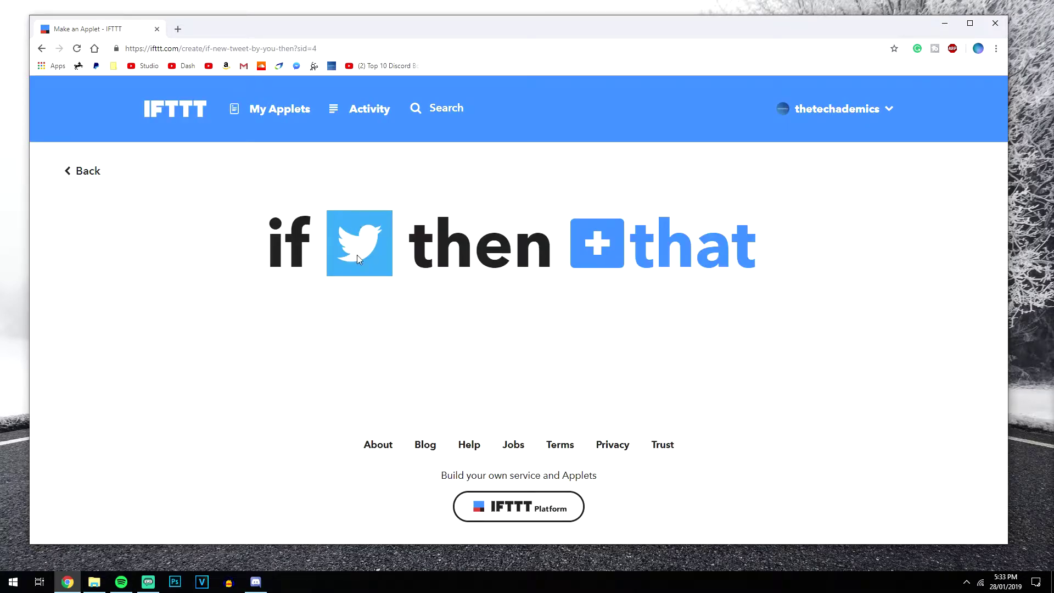
# Step: Choose Webhooks' 'Make a web request' as the applet's action
pyautogui.click(611, 251)
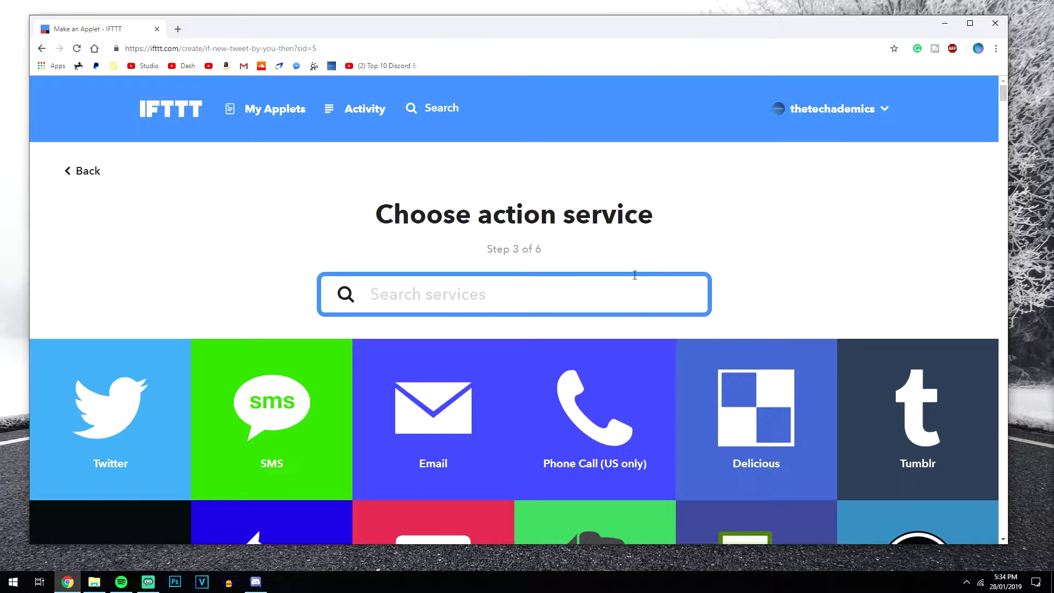
pyautogui.write('webhooks')
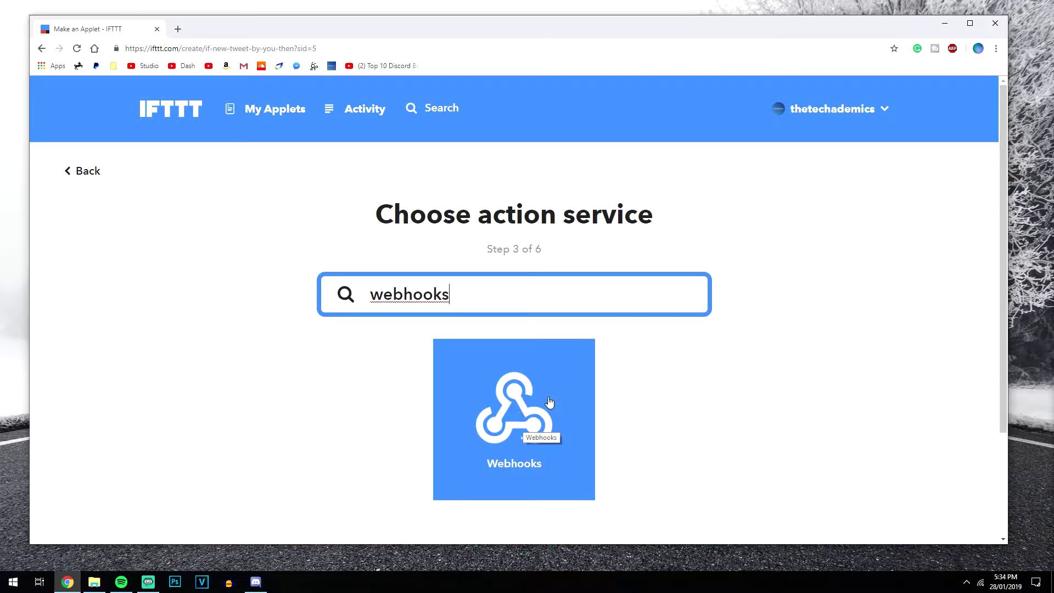
pyautogui.click(544, 435)
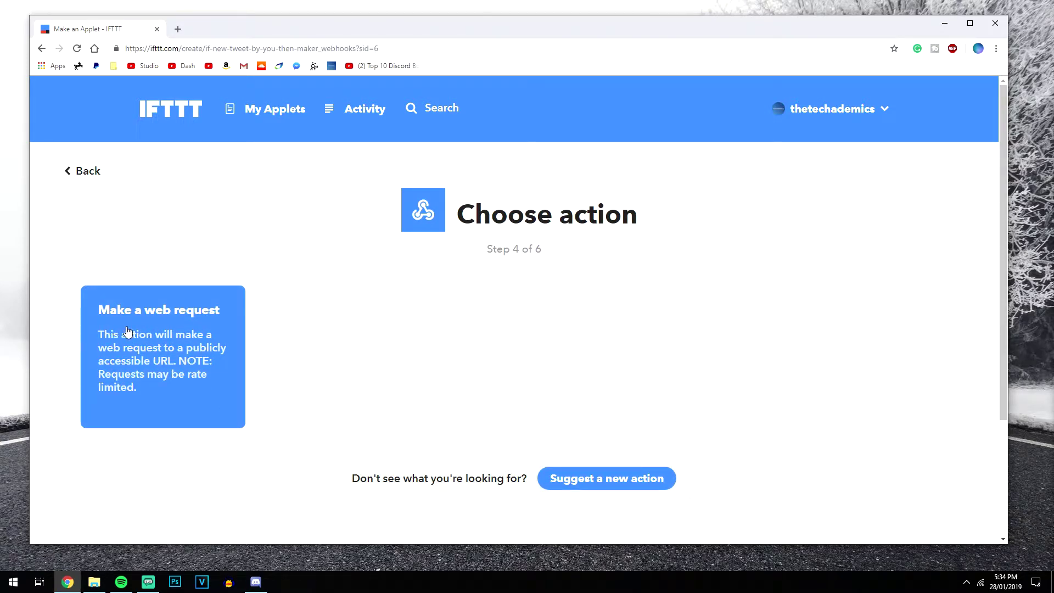
pyautogui.click(168, 334)
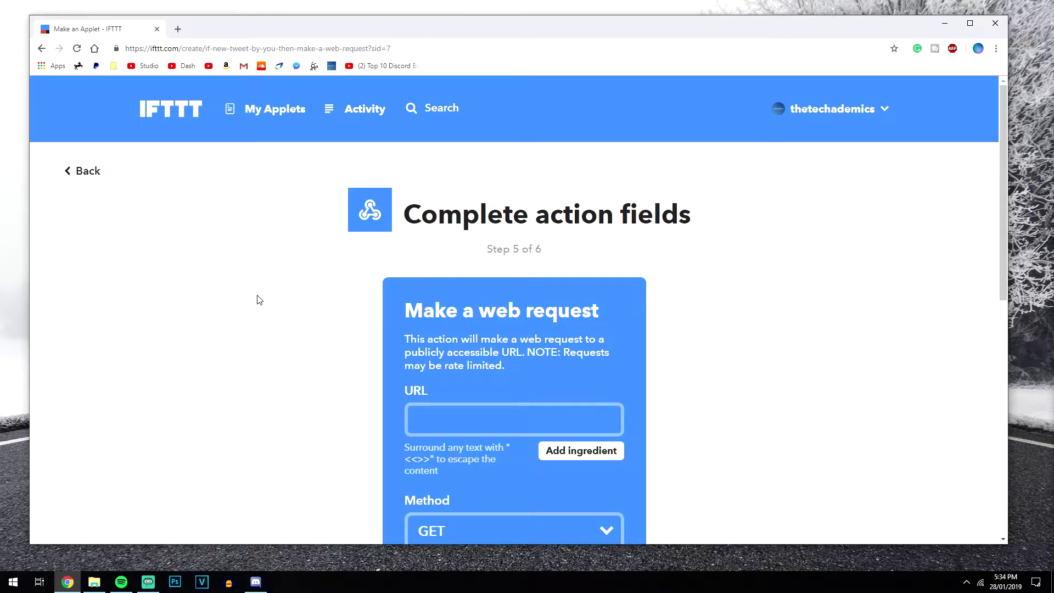
pyautogui.scroll(-4, 306, 266)
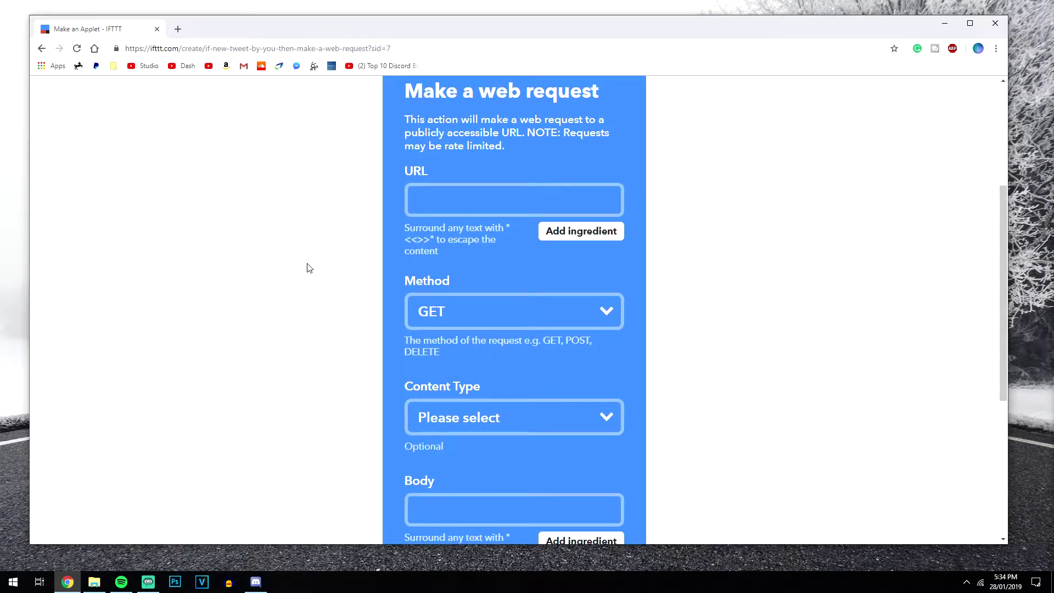
# Step: Paste the Discord webhook URL, set Method to POST and Content Type to application/json
pyautogui.click(439, 203)
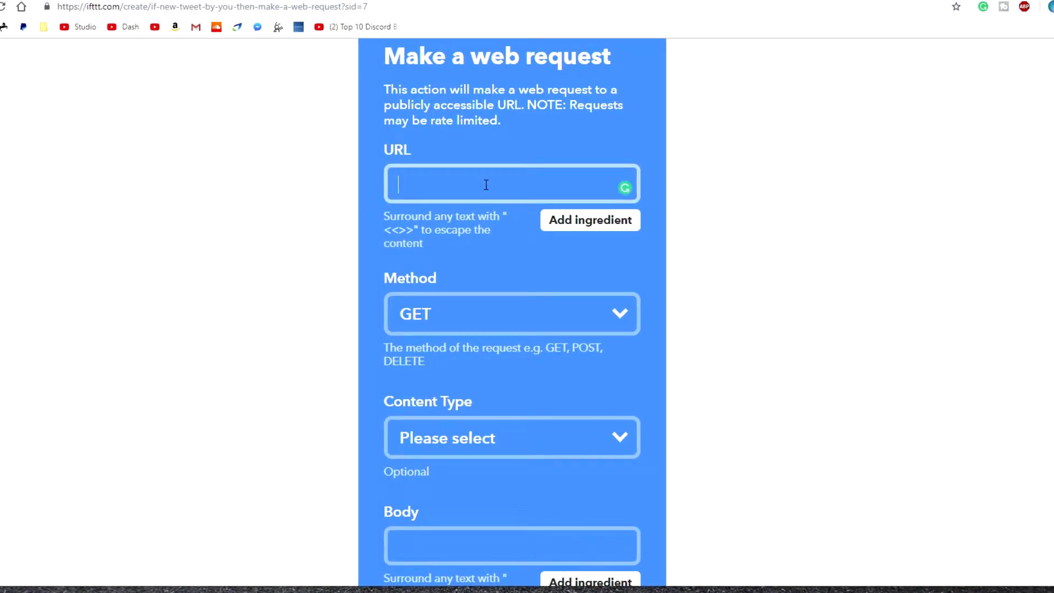
pyautogui.hotkey('ctrl', 'v')
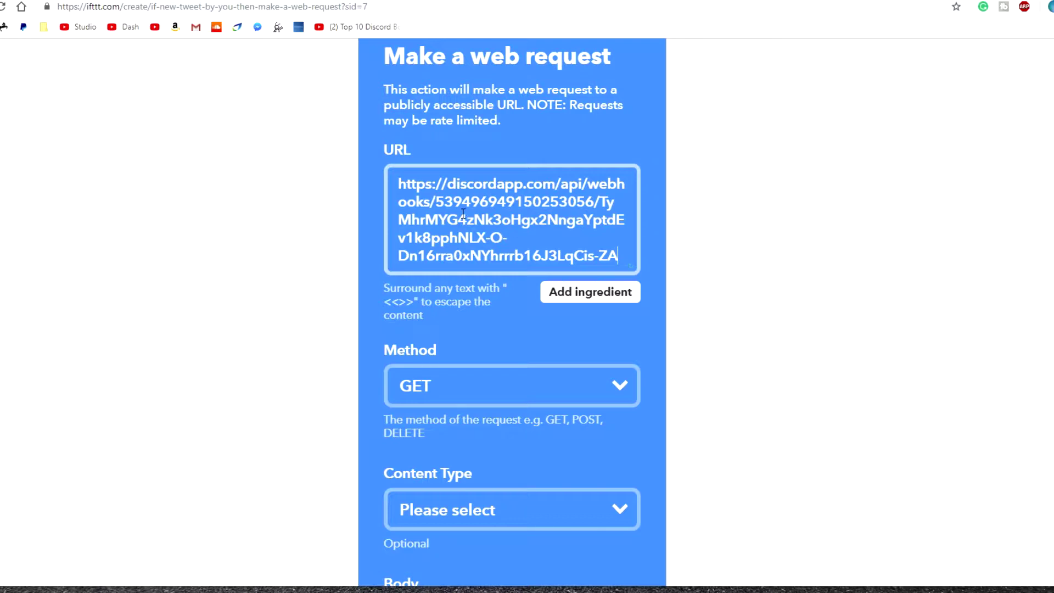
pyautogui.scroll(-2, 455, 213)
pyautogui.click(438, 267)
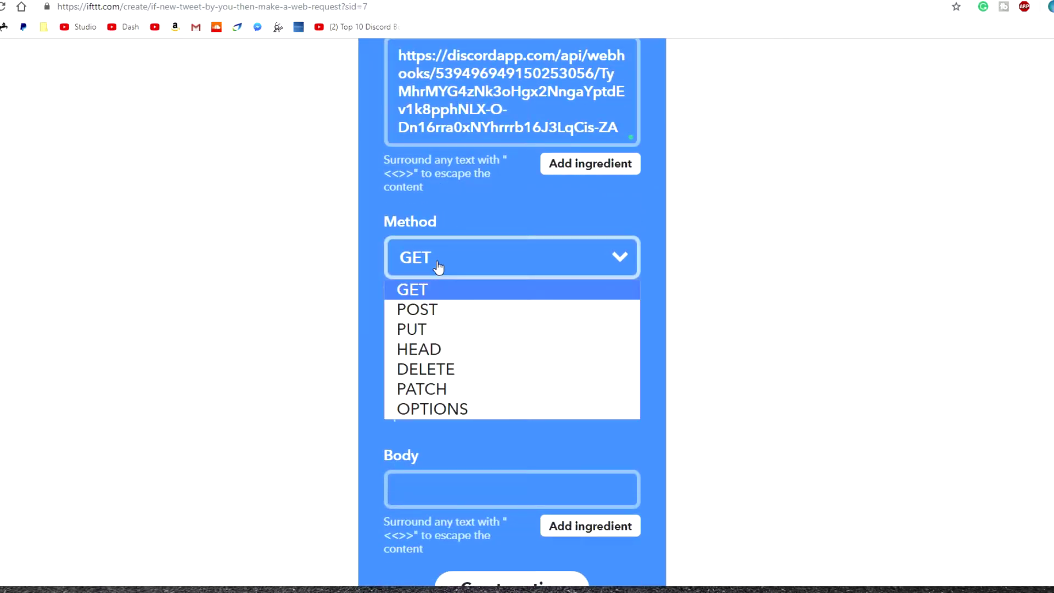
pyautogui.click(427, 309)
pyautogui.scroll(-1, 462, 332)
pyautogui.click(466, 329)
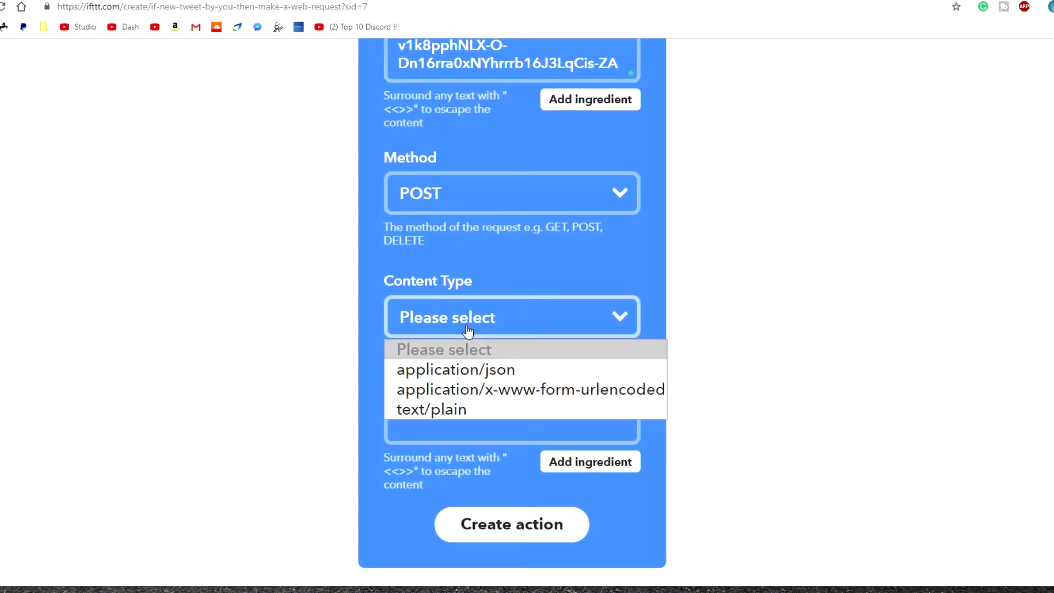
pyautogui.click(526, 370)
pyautogui.click(473, 432)
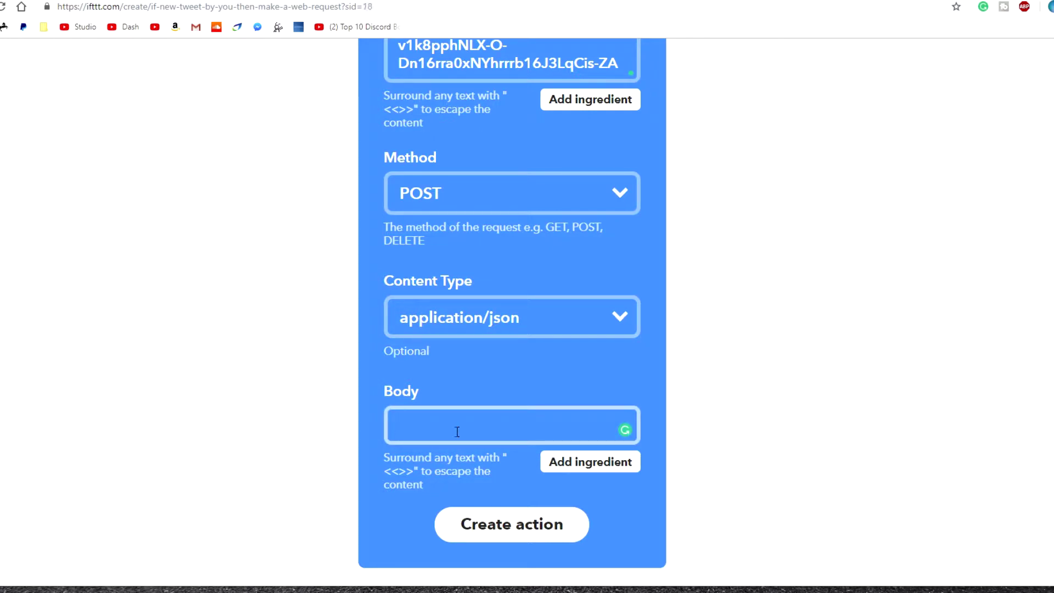
# Step: Set the body to {"content": "{{LinkToTweet}}"} and create the action
pyautogui.write('{"content":""}')
pyautogui.click(600, 467)
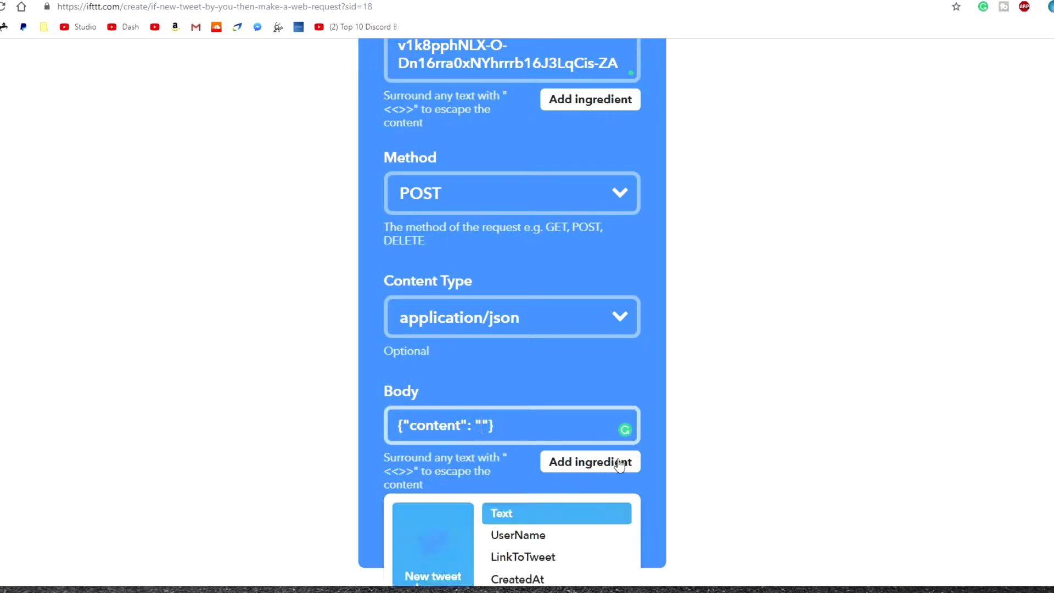
pyautogui.scroll(-2, 565, 521)
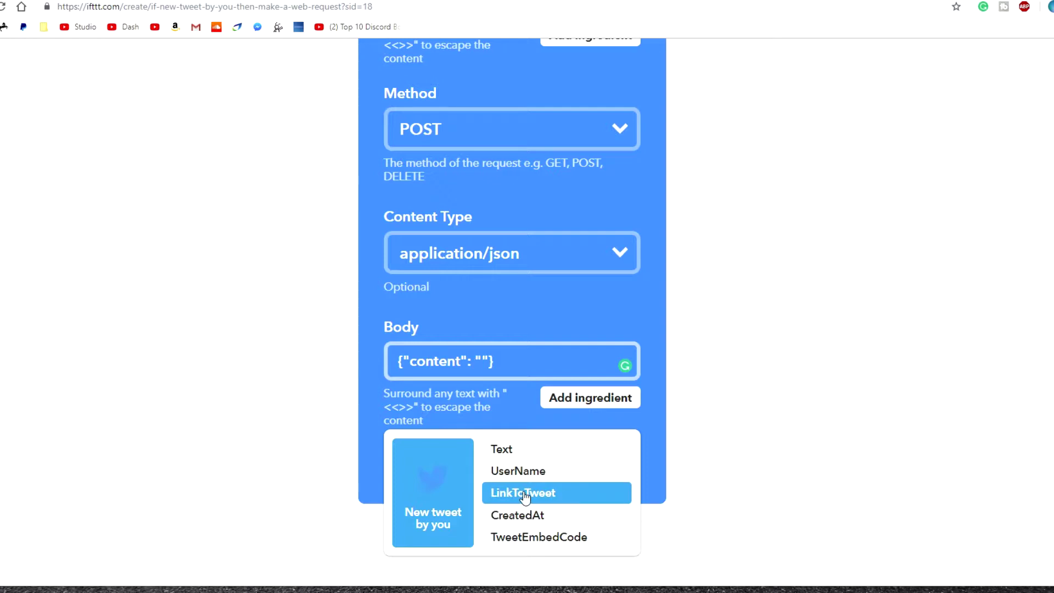
pyautogui.click(542, 497)
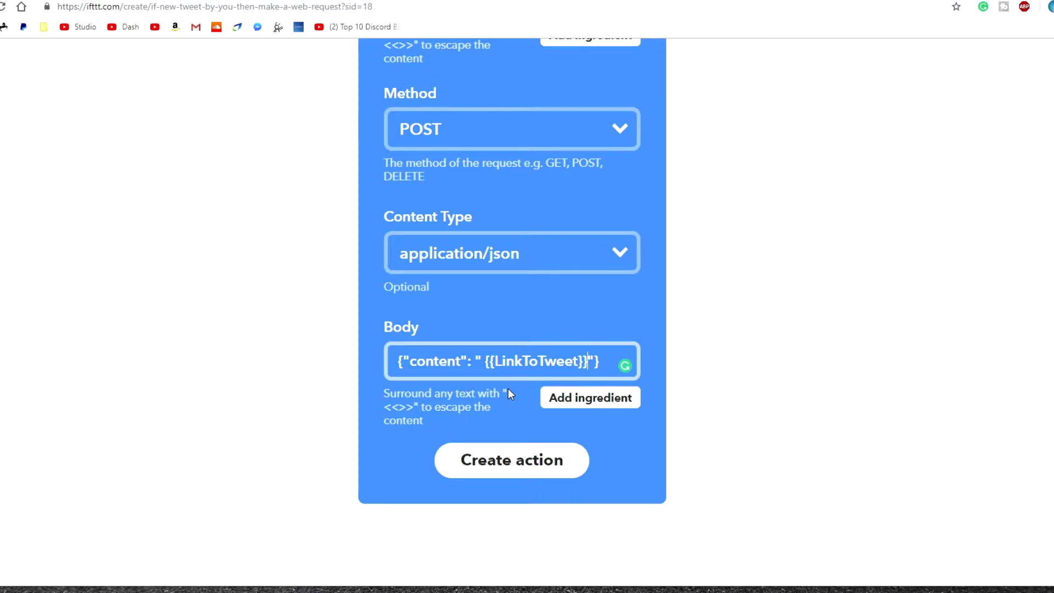
pyautogui.click(511, 468)
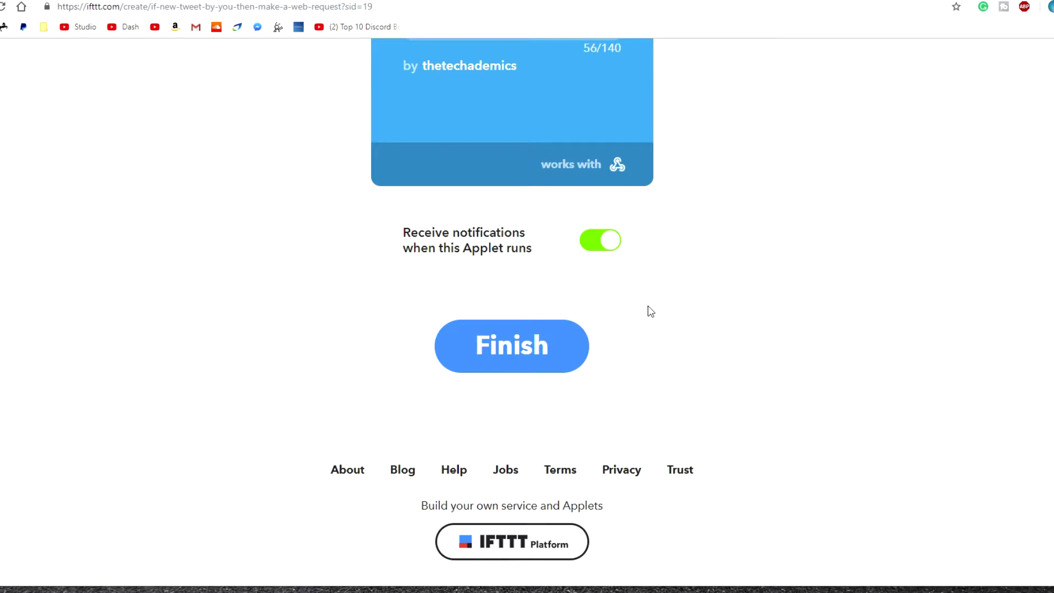
# Step: Finish the tweet-to-web-request applet so it is switched On
pyautogui.scroll(5, 651, 311)
pyautogui.scroll(-2, 662, 305)
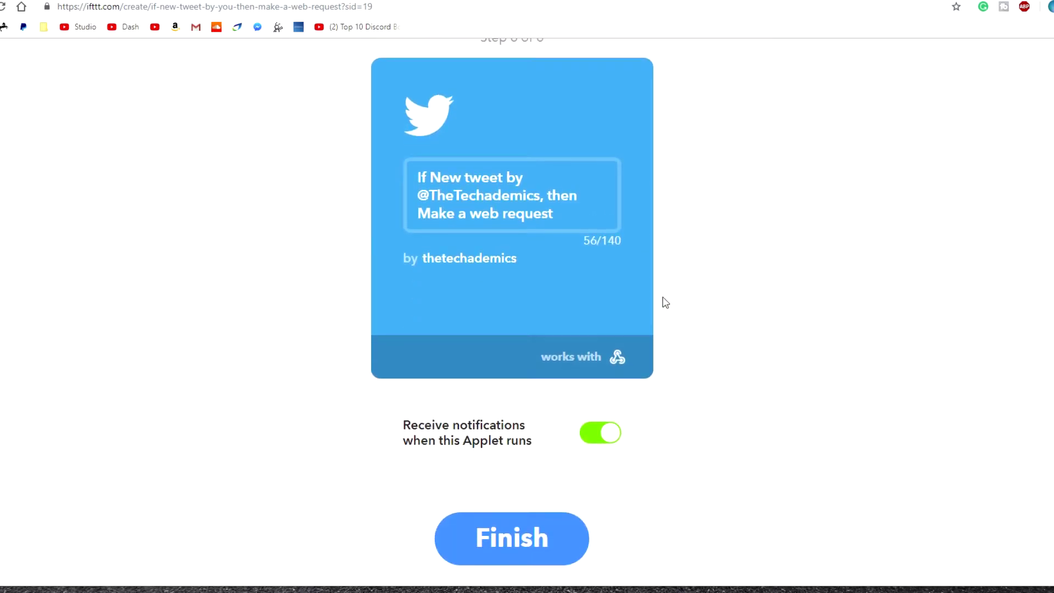
pyautogui.click(512, 535)
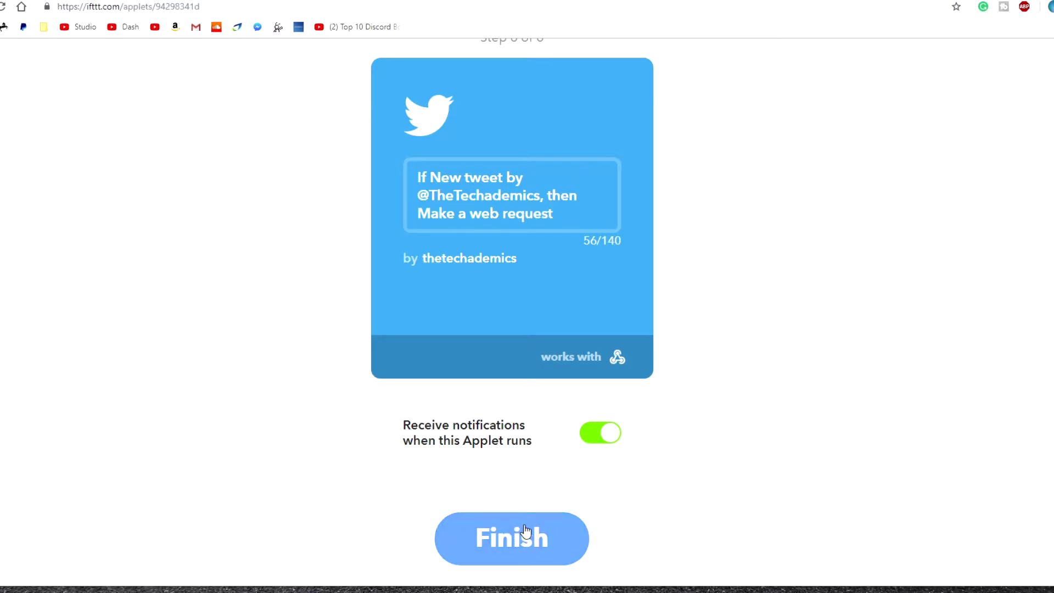
pyautogui.scroll(-2, 713, 308)
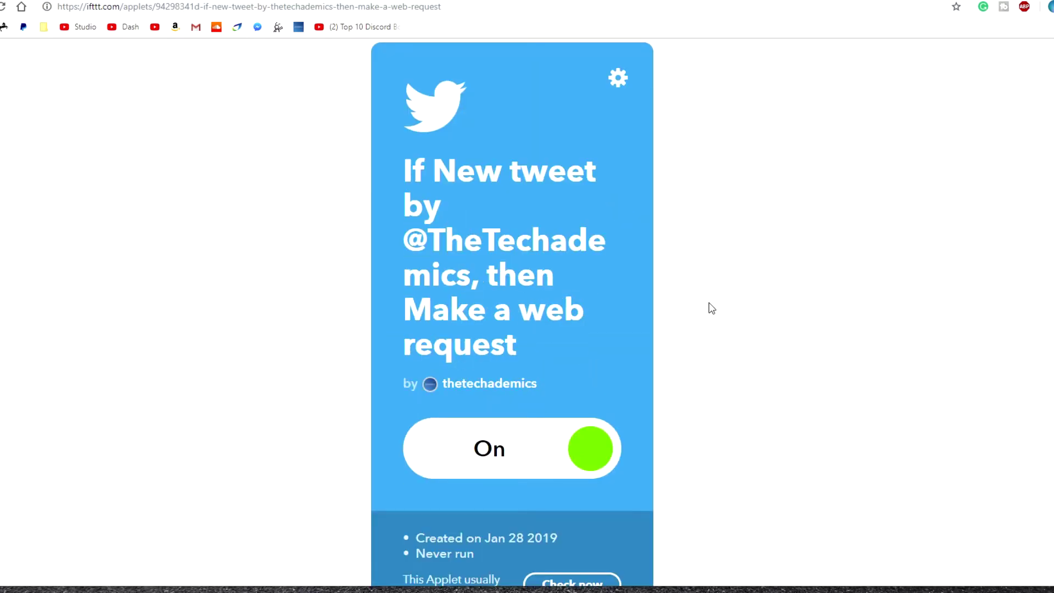
# Step: Run 'Check now' on the applet to poll for new tweets immediately
pyautogui.scroll(-1, 699, 316)
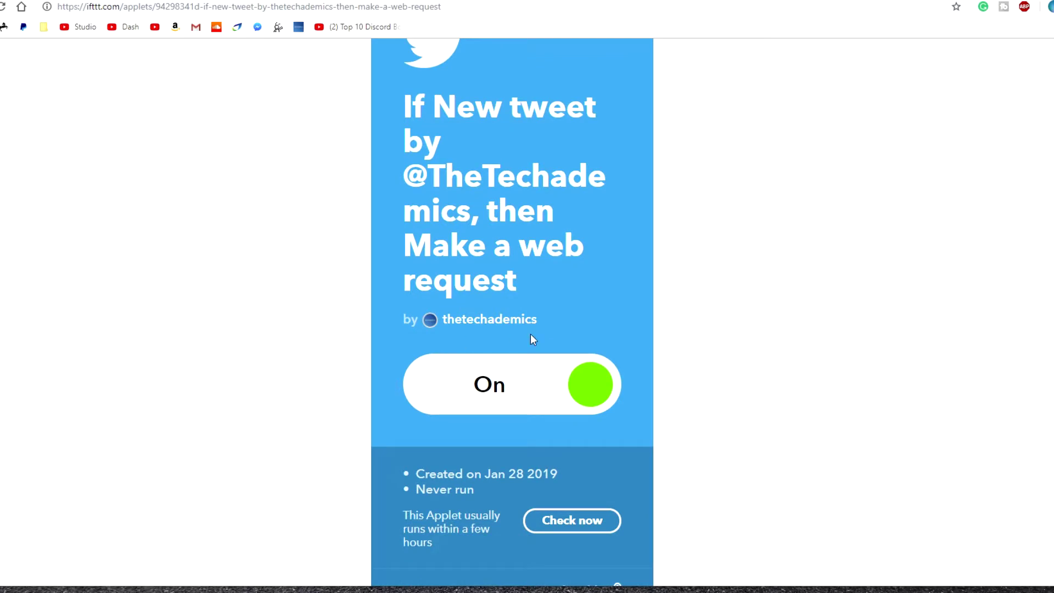
pyautogui.scroll(1, 808, 303)
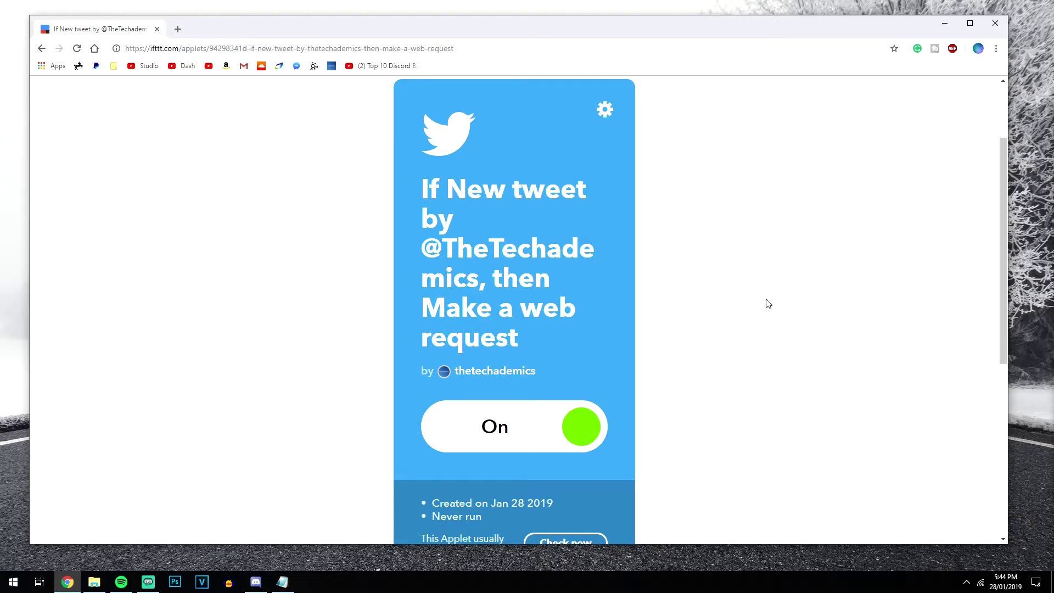
pyautogui.scroll(-1, 732, 301)
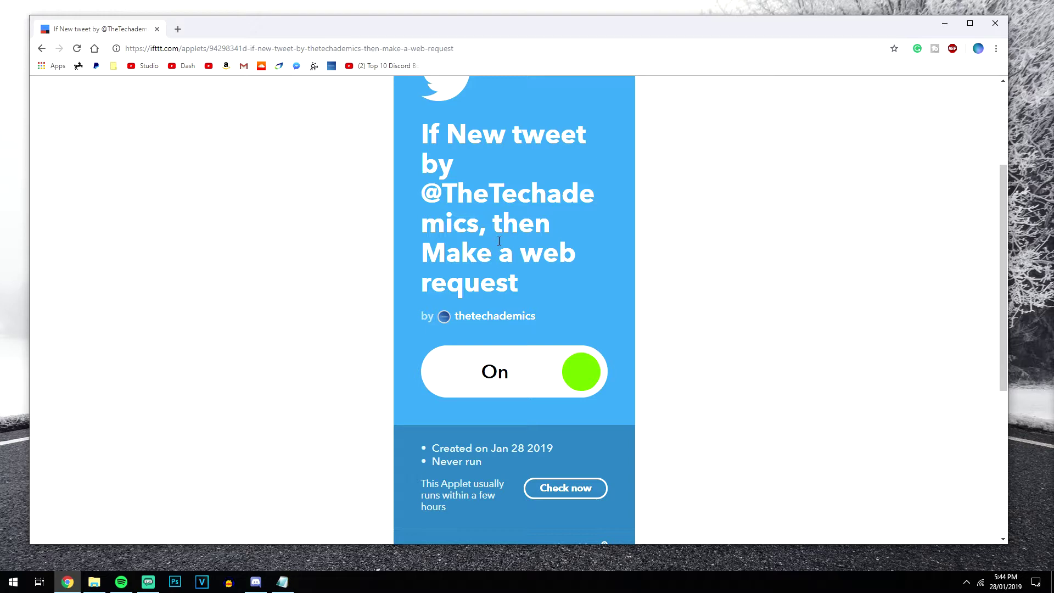
pyautogui.scroll(-1, 547, 502)
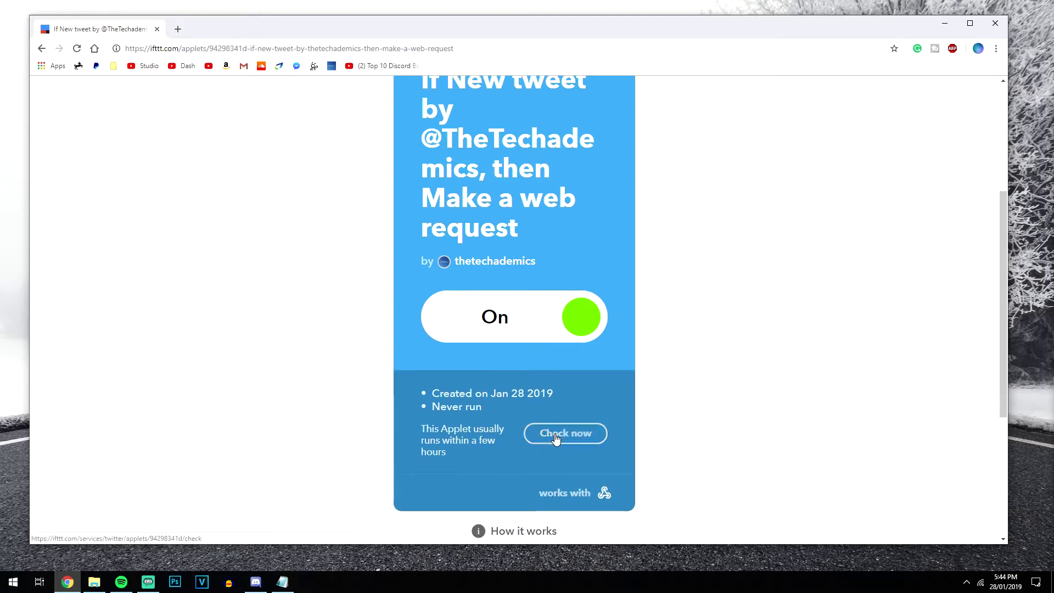
pyautogui.click(554, 434)
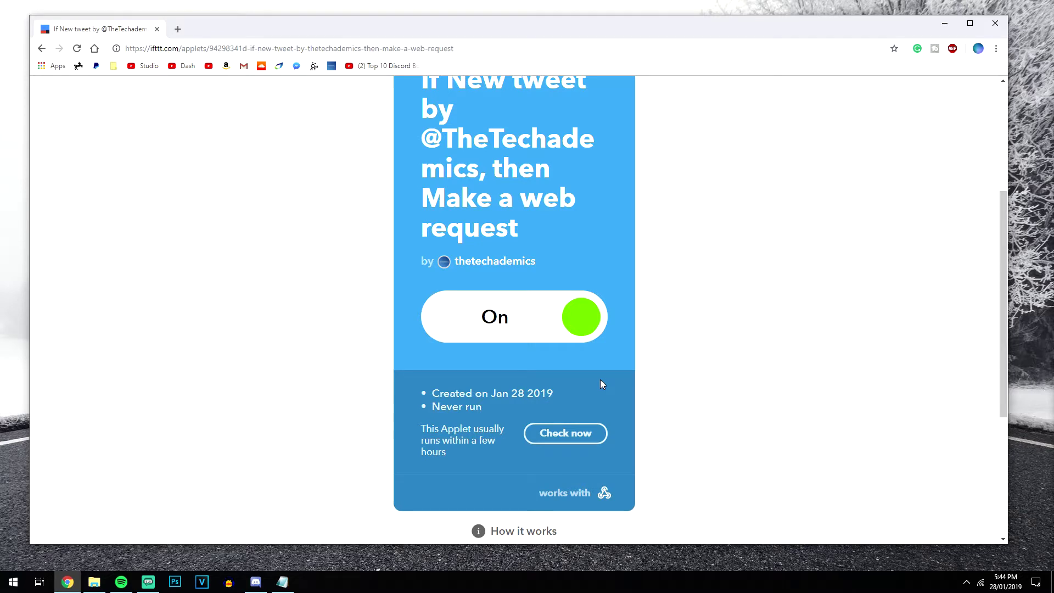
pyautogui.scroll(3, 604, 373)
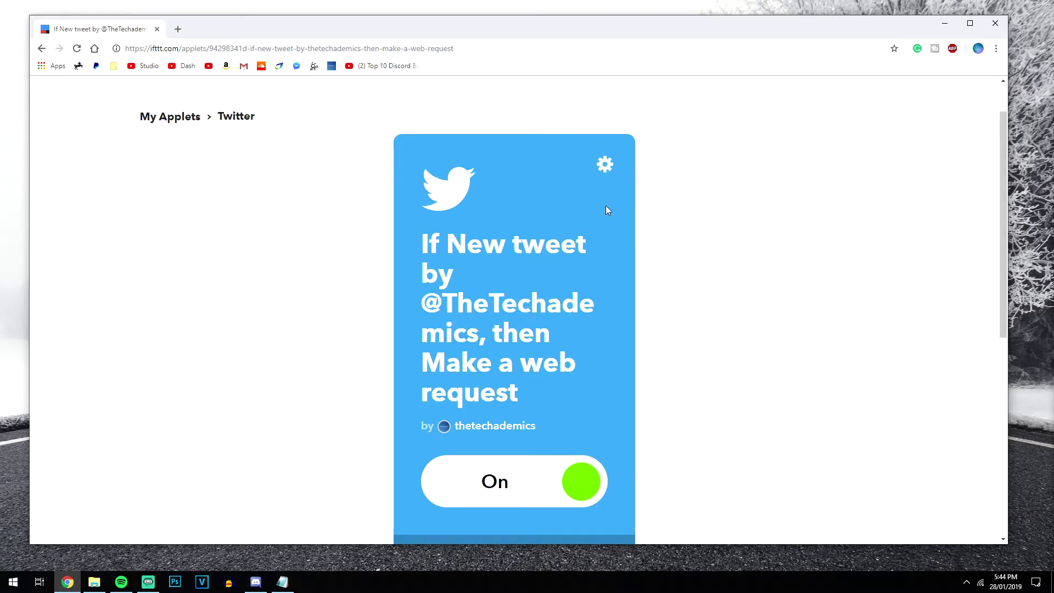
# Step: Open the applet's Configure page and review its POST, application/json and LinkToTweet settings
pyautogui.click(606, 166)
pyautogui.scroll(-4, 613, 235)
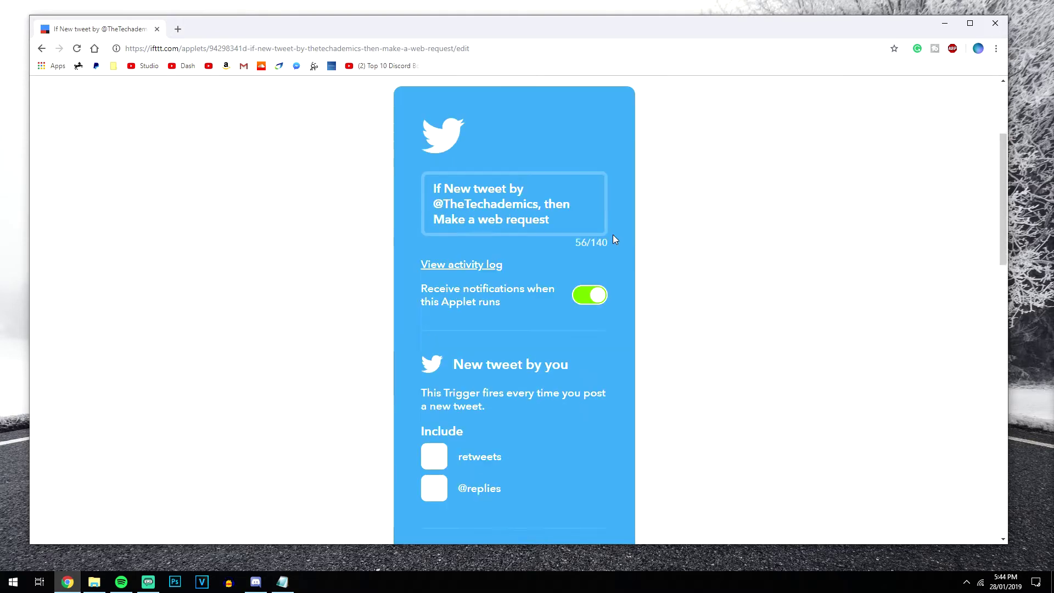
pyautogui.scroll(-12, 613, 227)
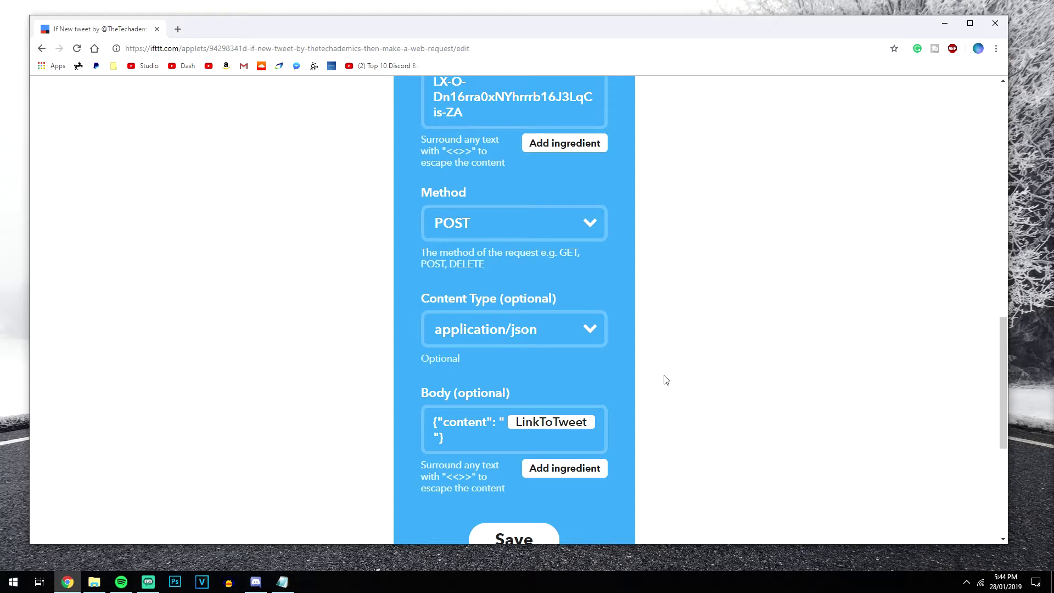
pyautogui.scroll(-1, 664, 377)
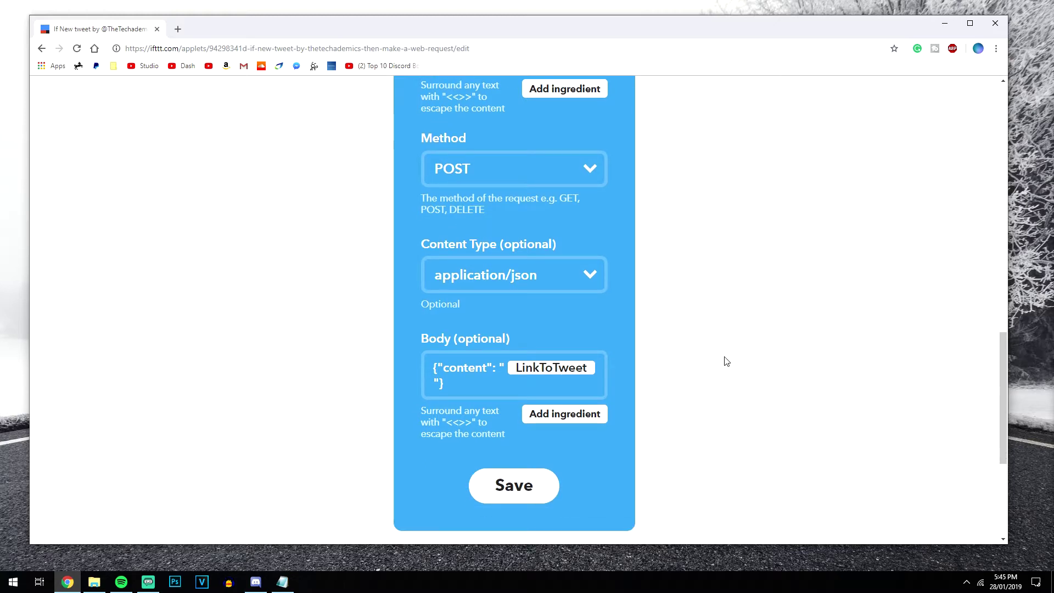
pyautogui.scroll(13, 726, 361)
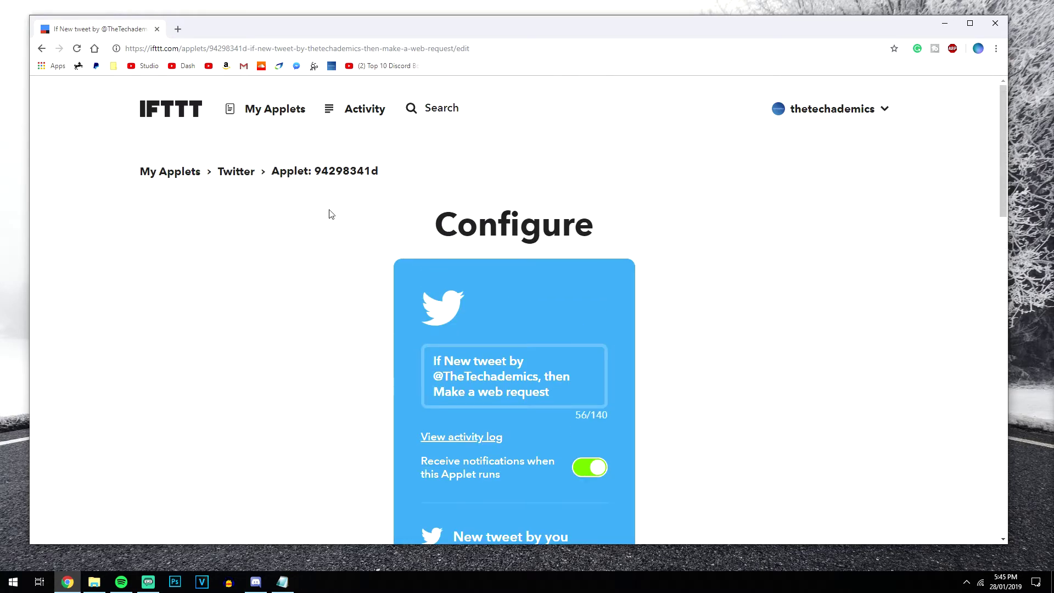
pyautogui.click(258, 109)
pyautogui.scroll(-1, 420, 272)
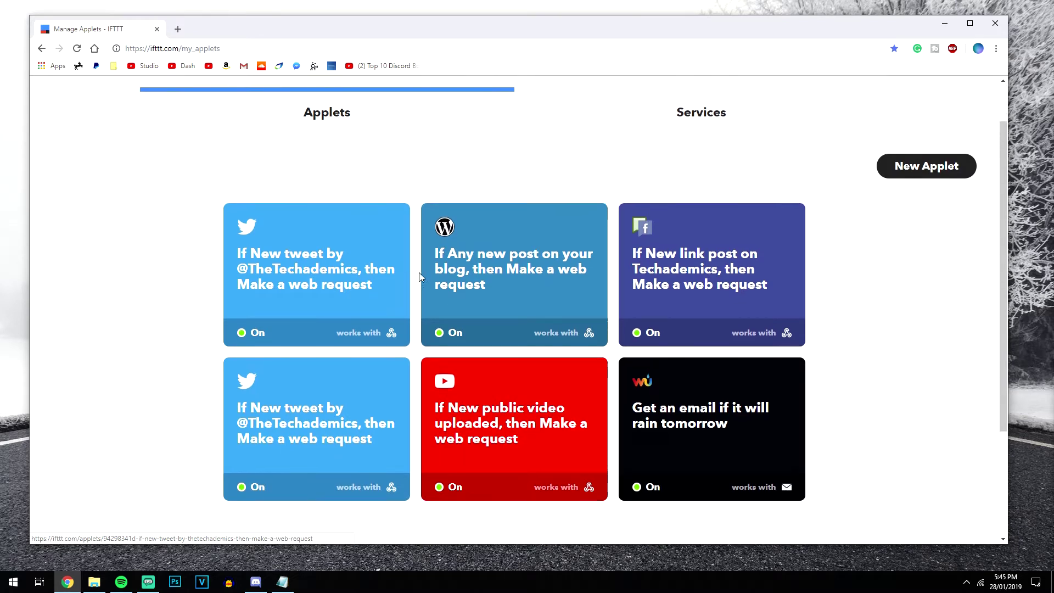
pyautogui.scroll(-1, 420, 273)
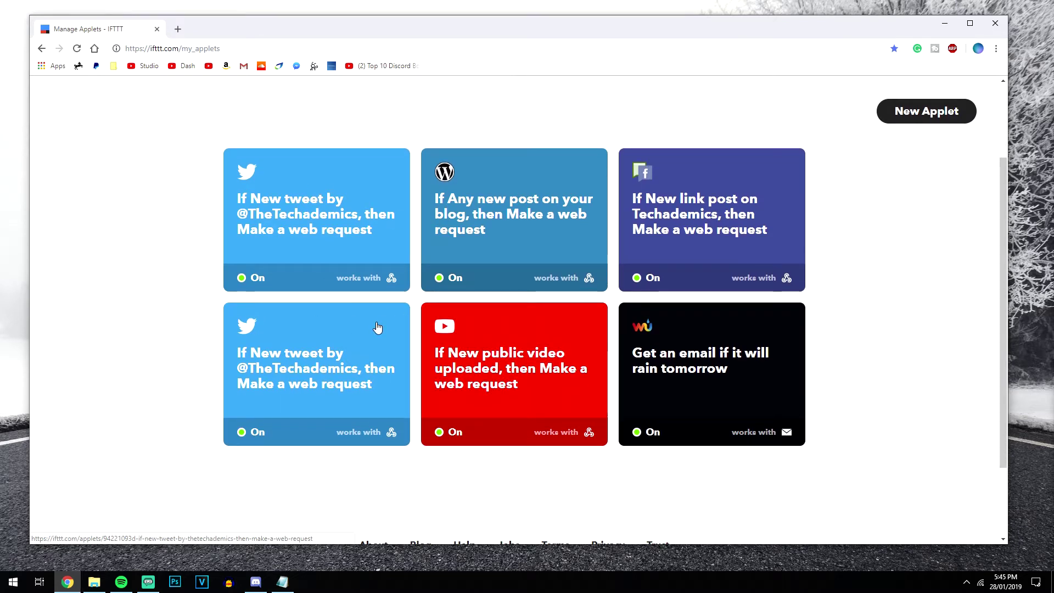